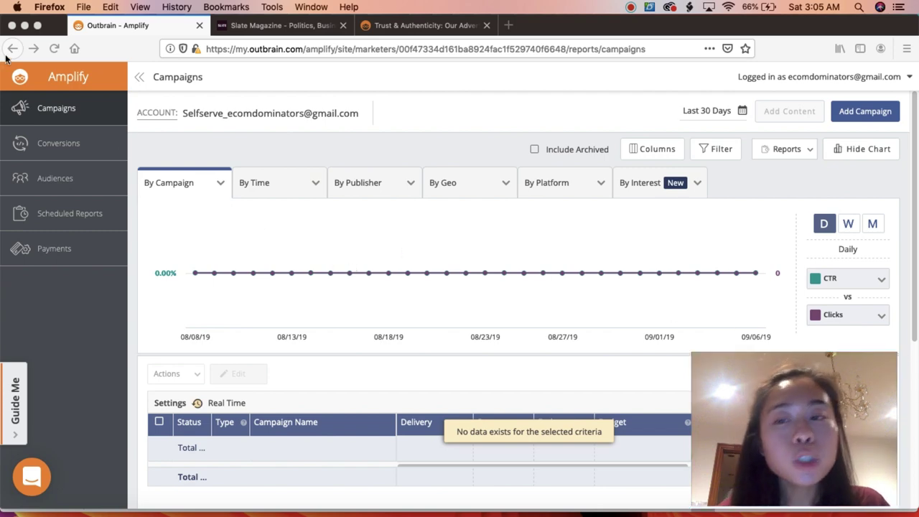
- Start creating a new campaign from scratch instead of continuing the unfinished draft, and reload the page
click(853, 125)
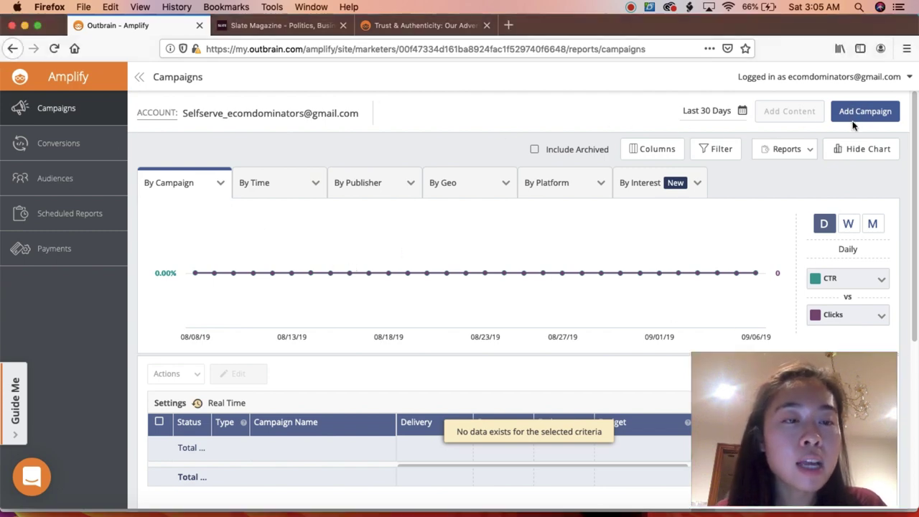
click(857, 112)
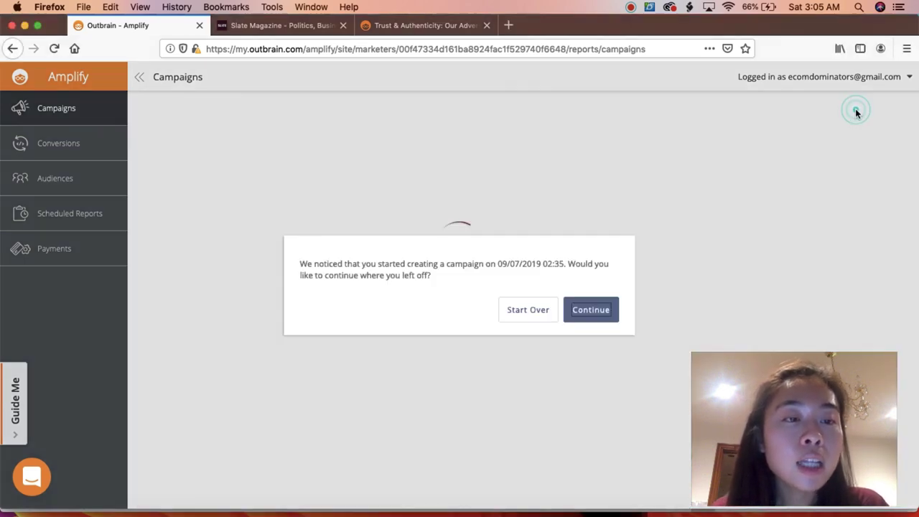
click(530, 309)
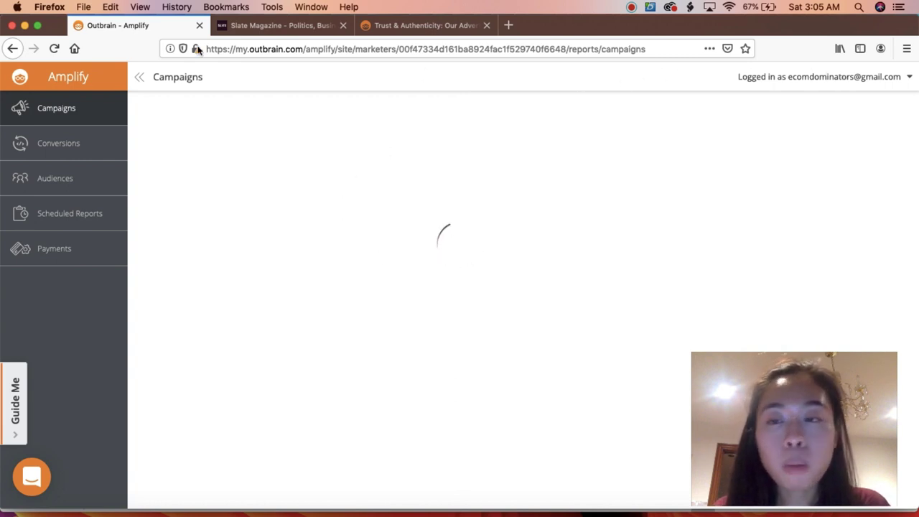
click(53, 49)
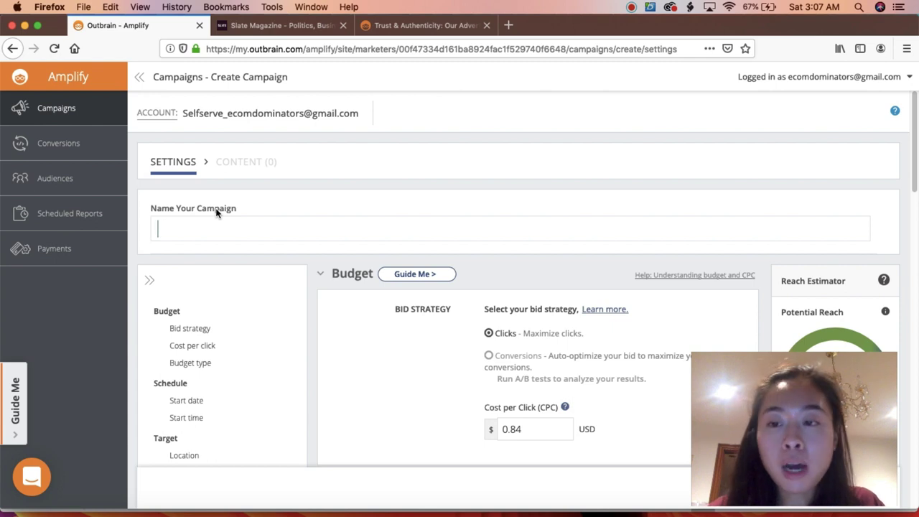
- Name the campaign "Dog potty training example"
text(Dog po)
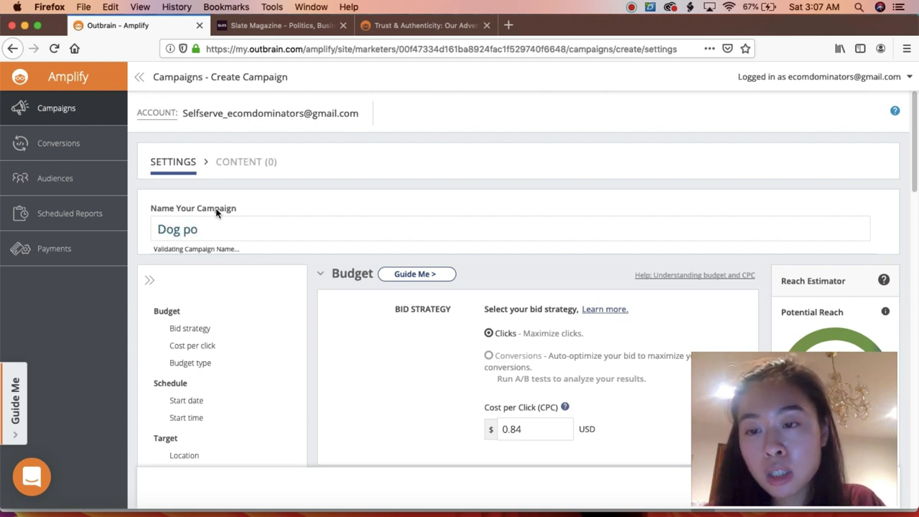
text(tty training)
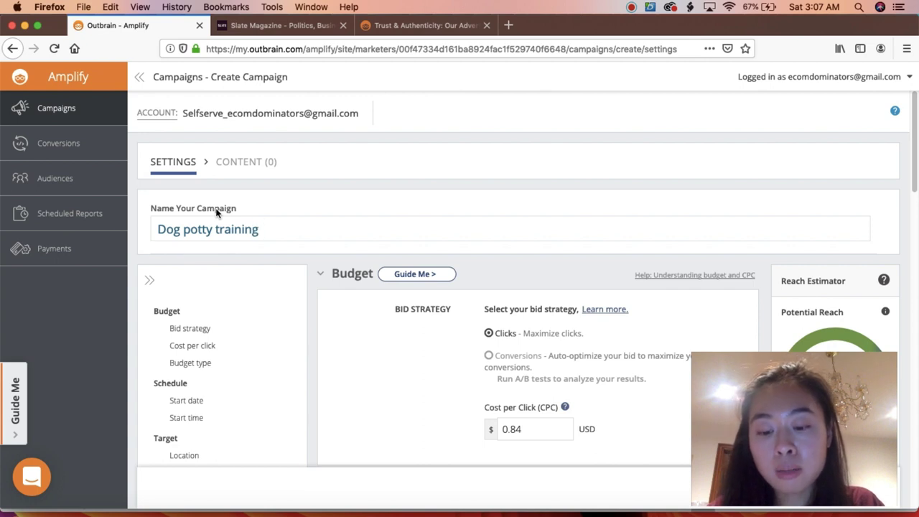
text( exma)
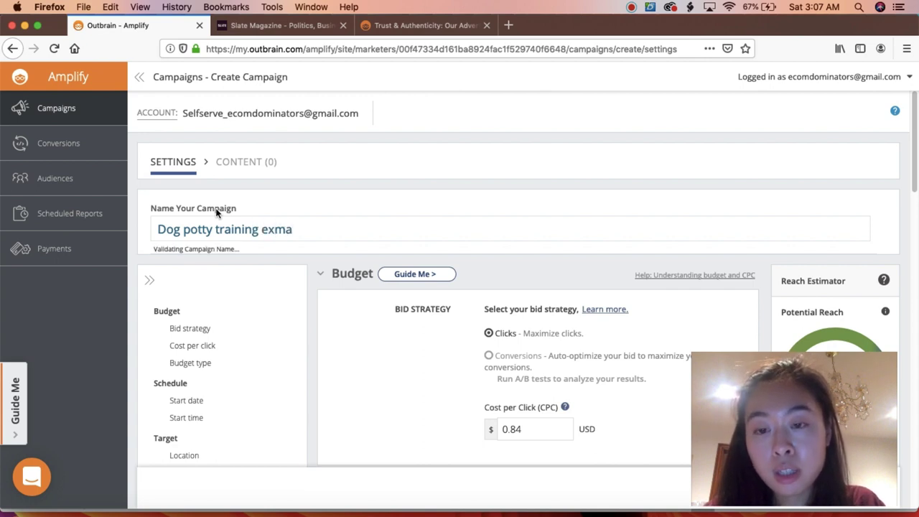
key(BackSpace)
key(BackSpace)
text(ample)
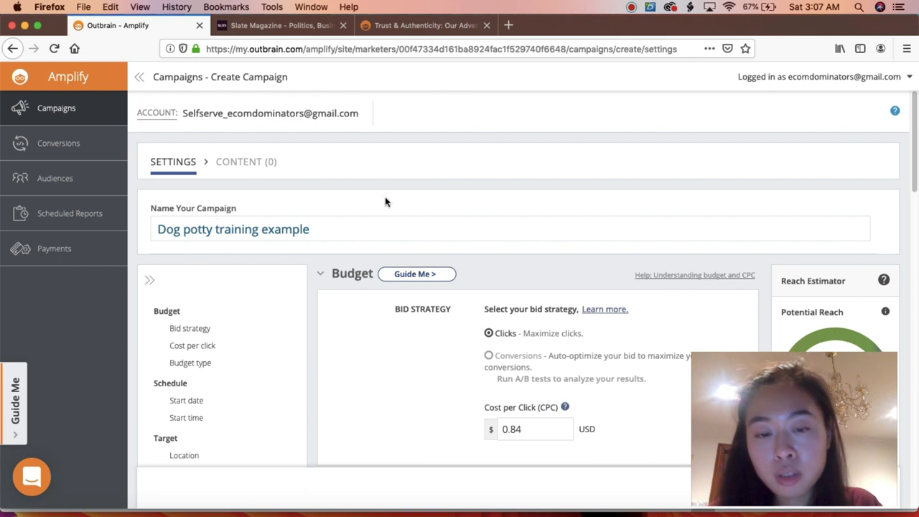
- Set the campaign's cost per click to 0.10 USD in the bid strategy
scroll(424, 216, down, 1)
scroll(424, 216, down, 5)
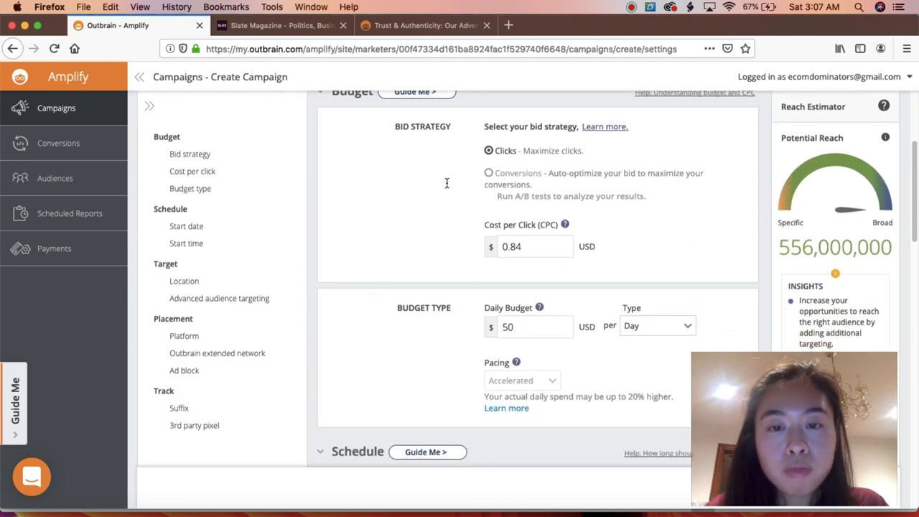
scroll(416, 166, up, 1)
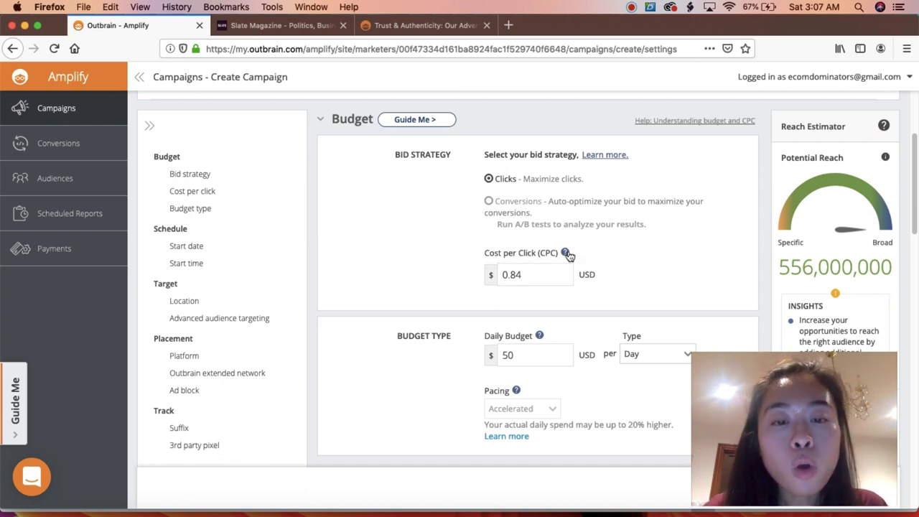
mouse_move(566, 256)
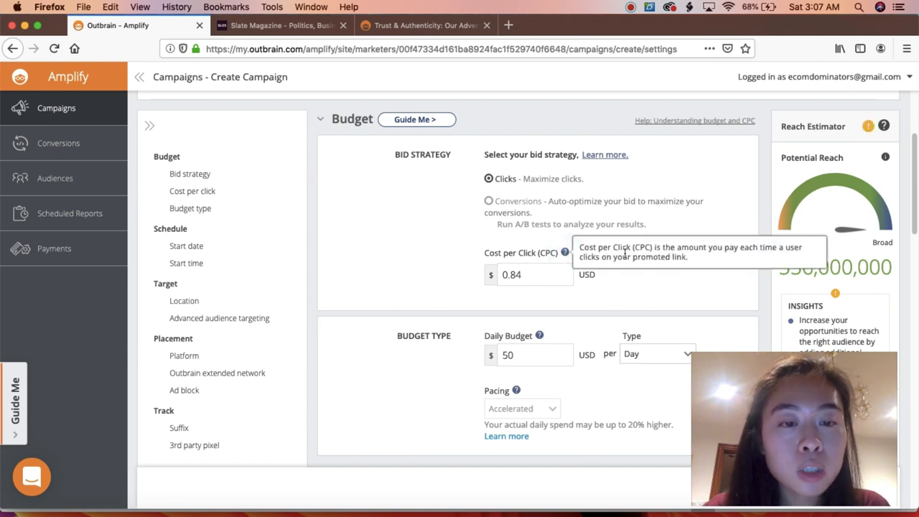
click(538, 275)
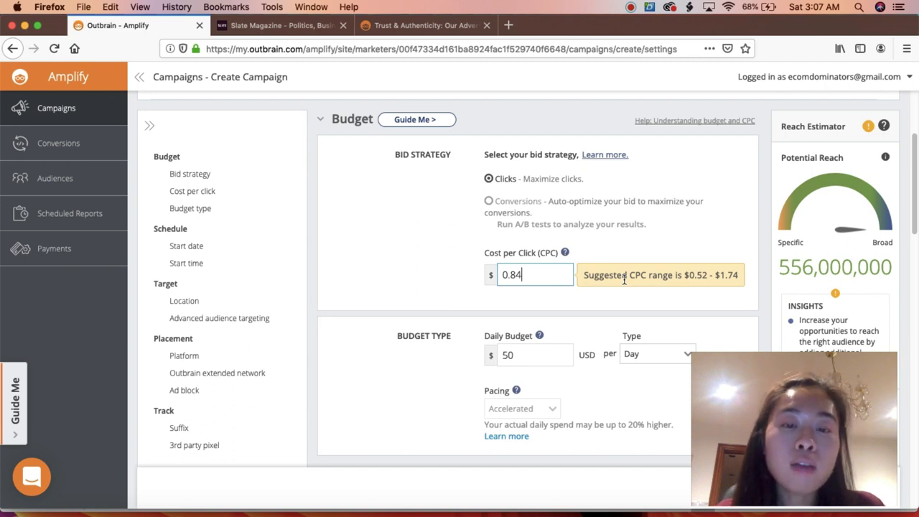
key(BackSpace)
key(BackSpace)
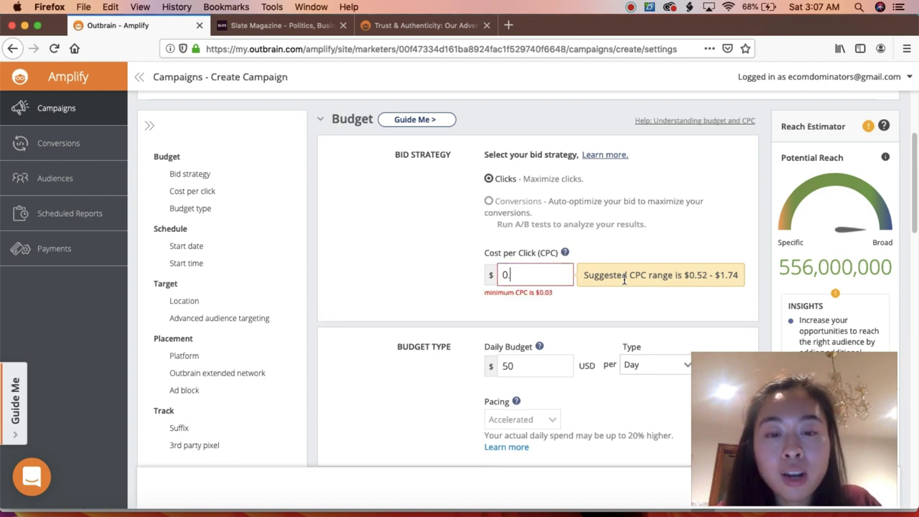
text(10)
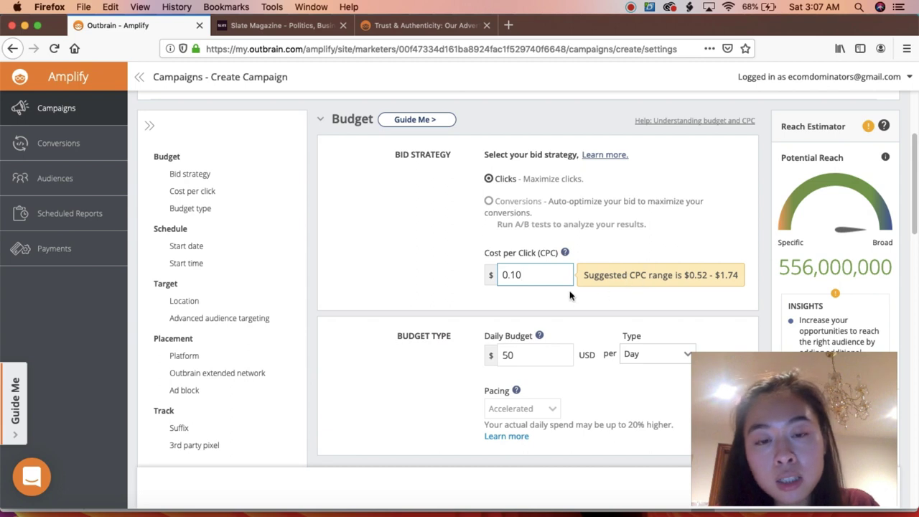
click(438, 233)
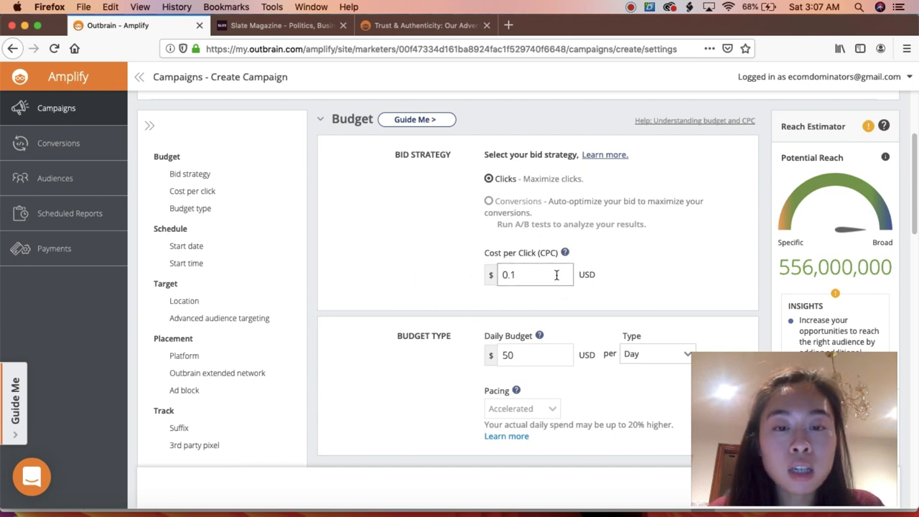
click(517, 274)
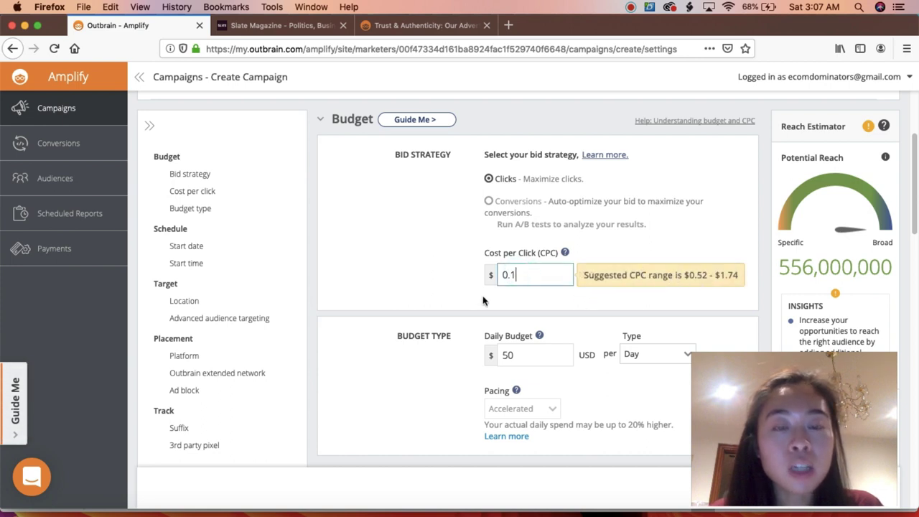
click(443, 287)
- Set the campaign's daily budget to 20 USD
scroll(442, 287, down, 3)
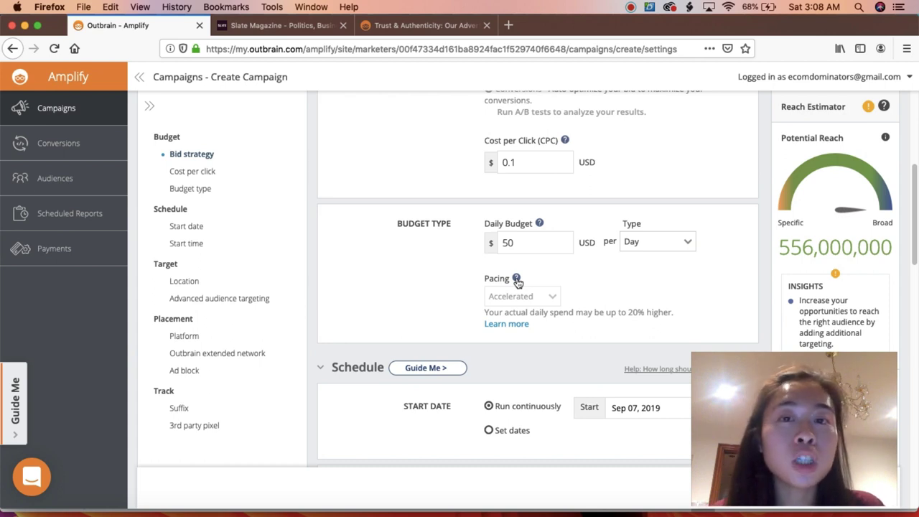
double_click(509, 242)
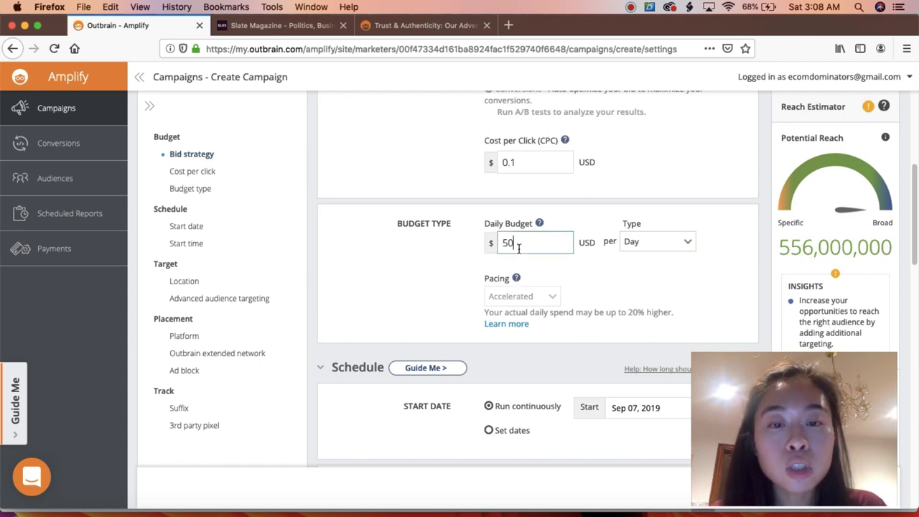
text(20)
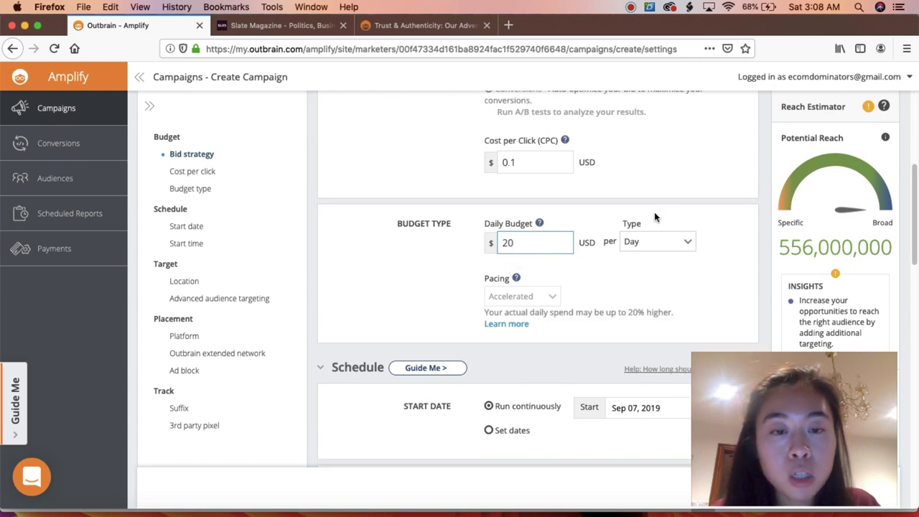
click(476, 244)
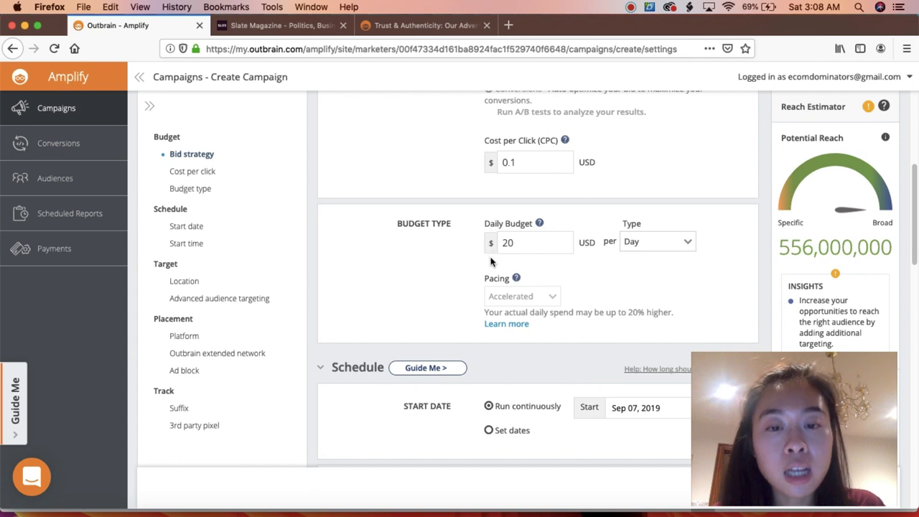
- Add the United Kingdom and the United States as target locations
scroll(474, 264, down, 1)
scroll(474, 264, down, 5)
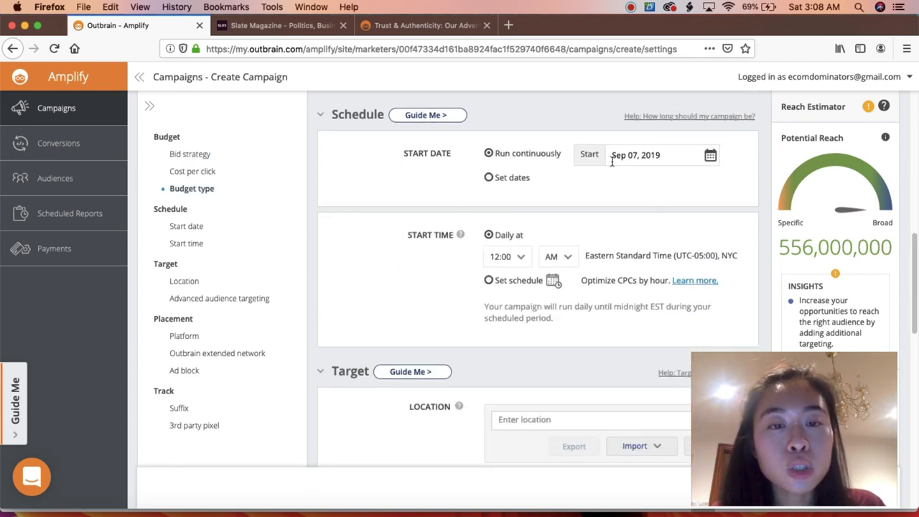
scroll(452, 186, down, 2)
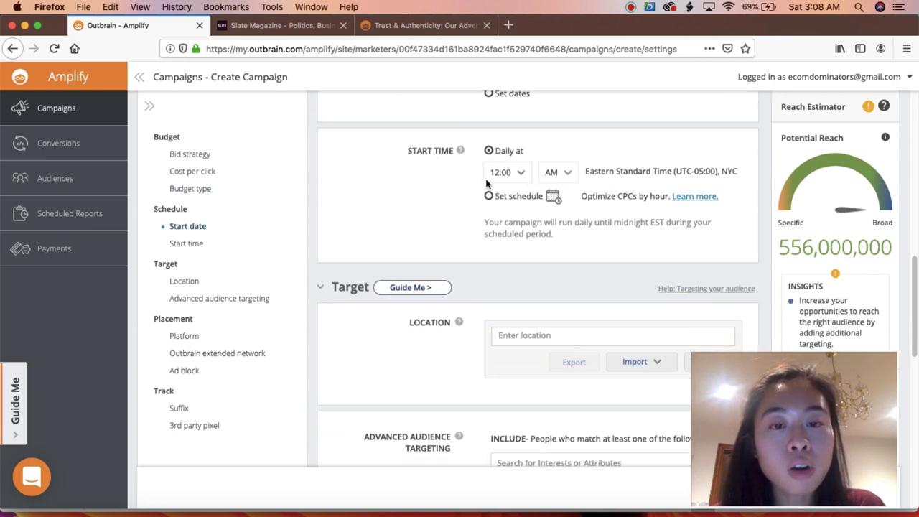
scroll(486, 184, down, 4)
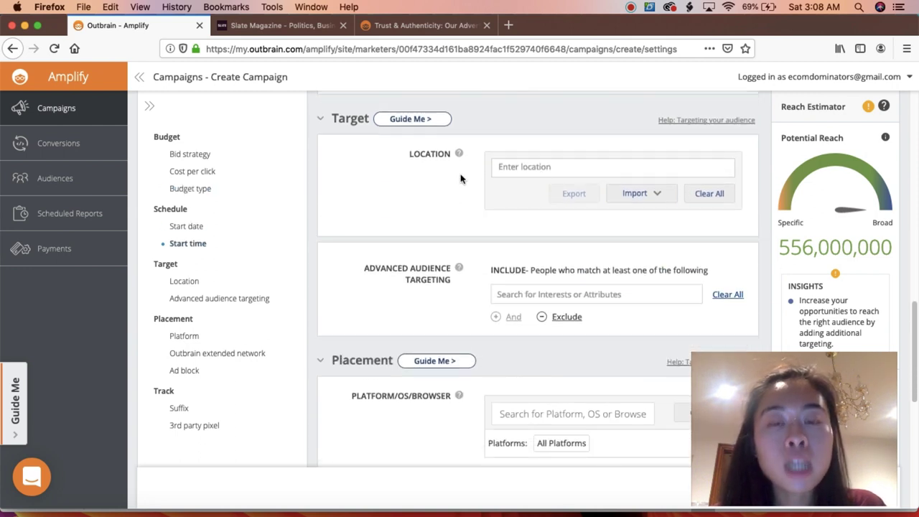
click(536, 167)
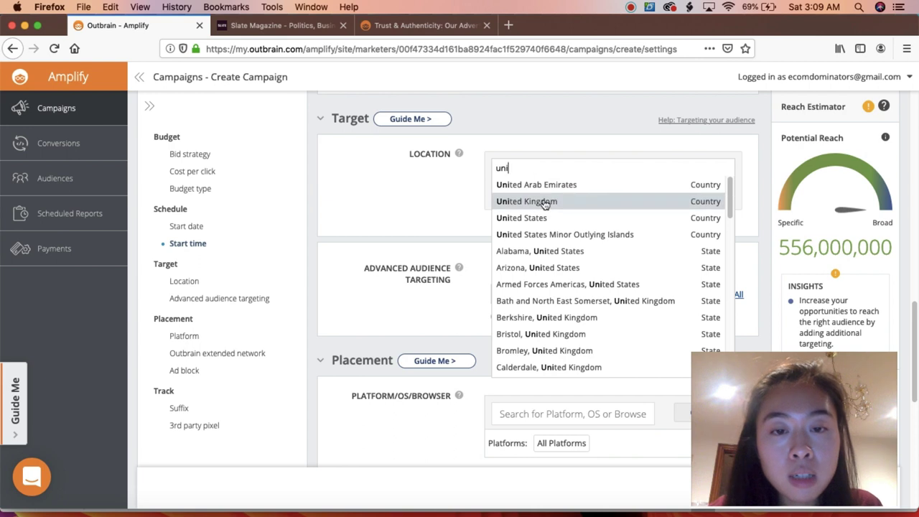
click(546, 201)
text(united)
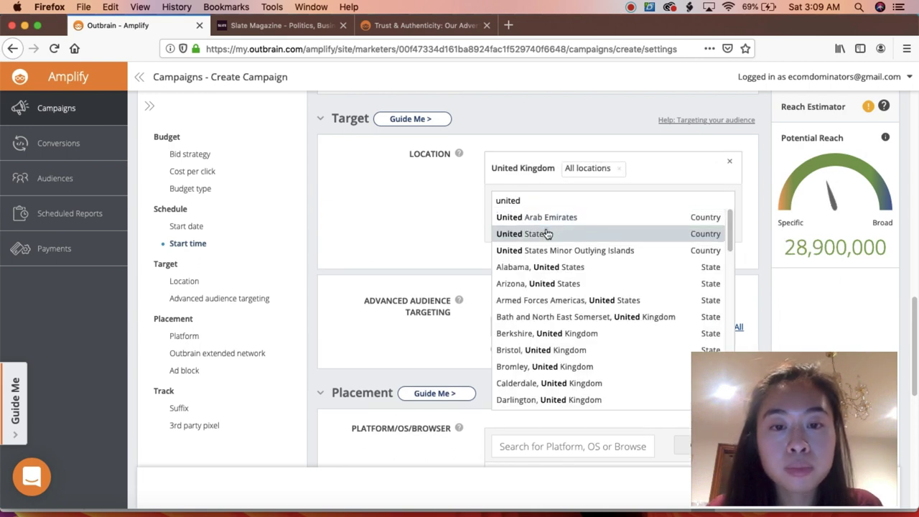
click(548, 234)
- Add Canada, New Zealand and Australia to the target locations
click(527, 236)
text(cana)
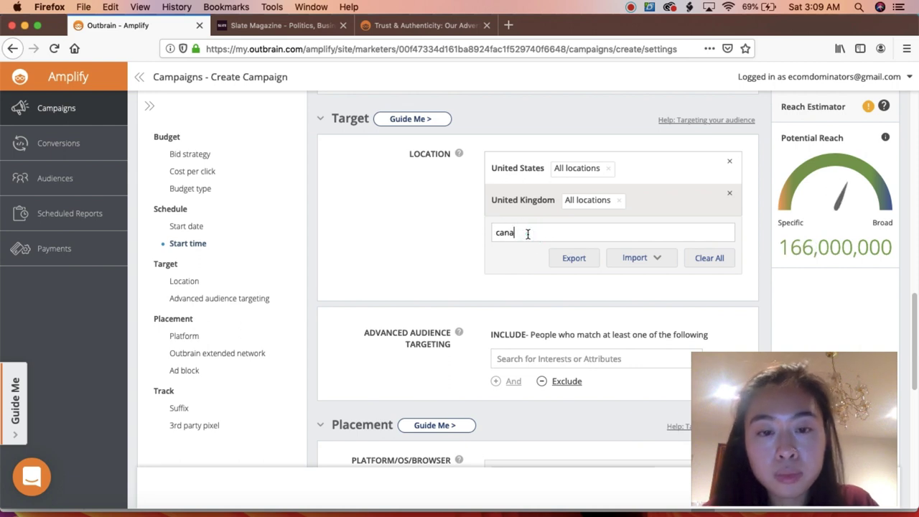
click(534, 258)
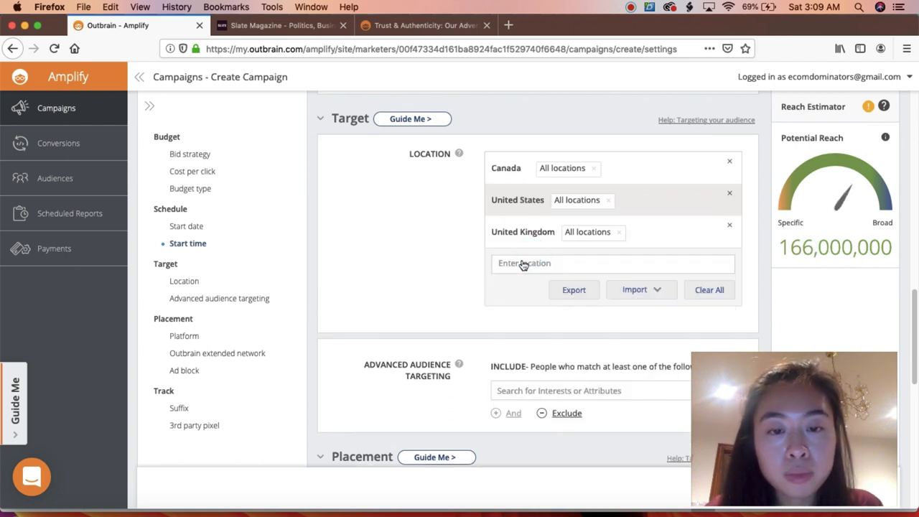
text(new z)
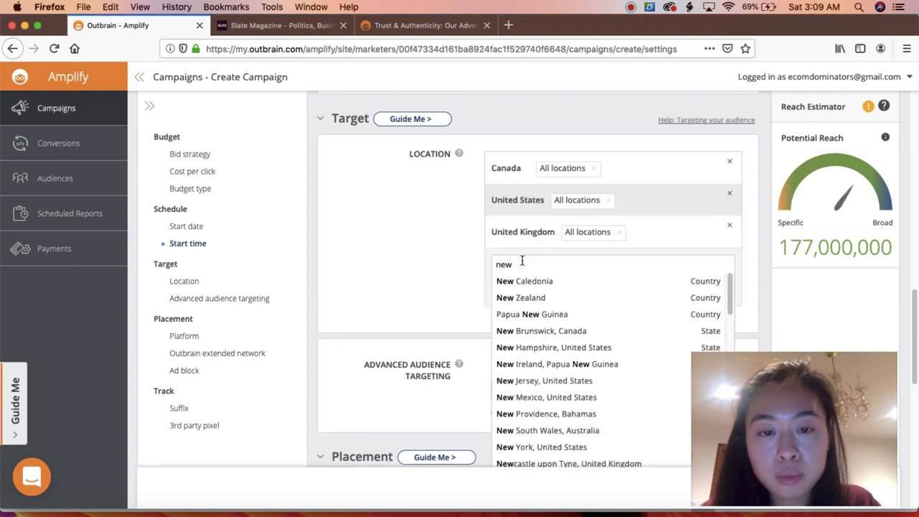
click(539, 281)
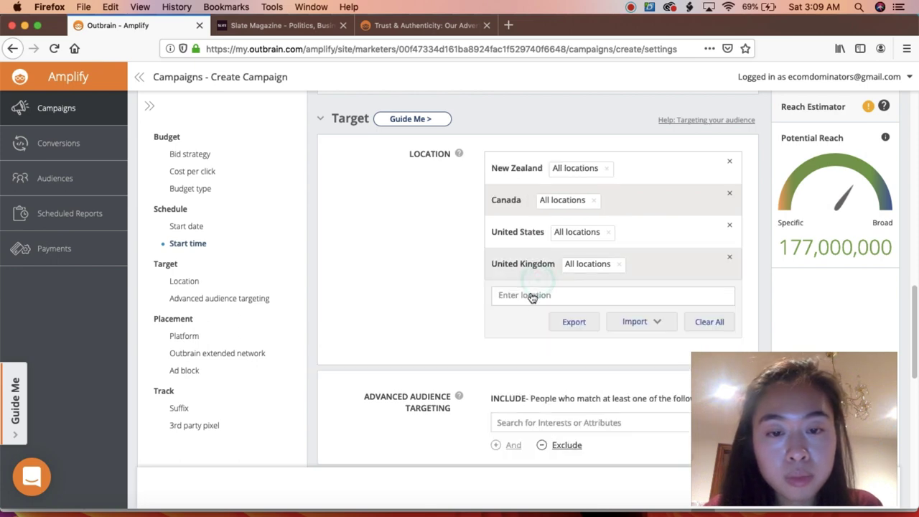
text(aus)
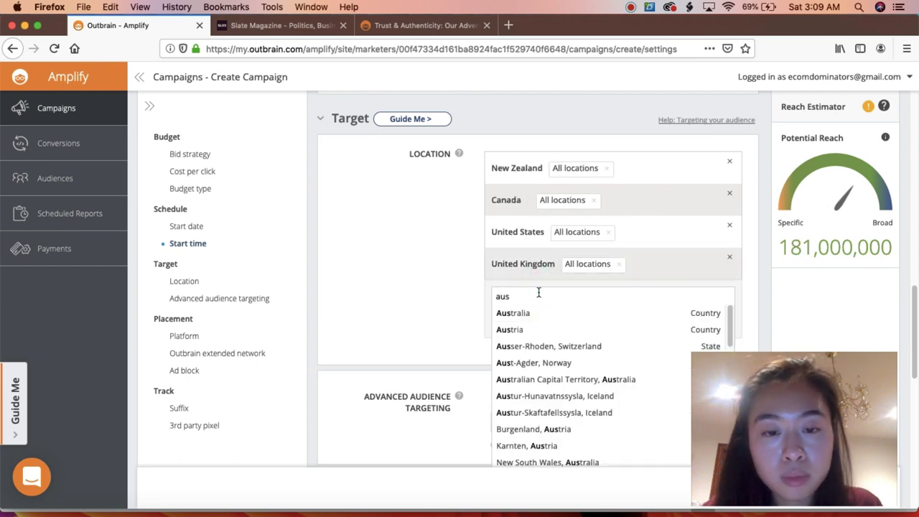
click(538, 312)
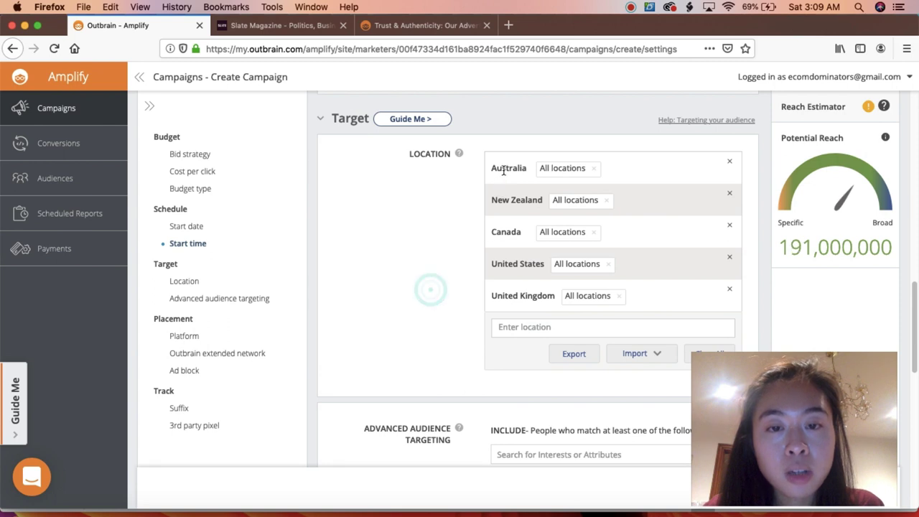
- Browse the interest categories available for including people in the advanced audience targeting
scroll(502, 247, down, 1)
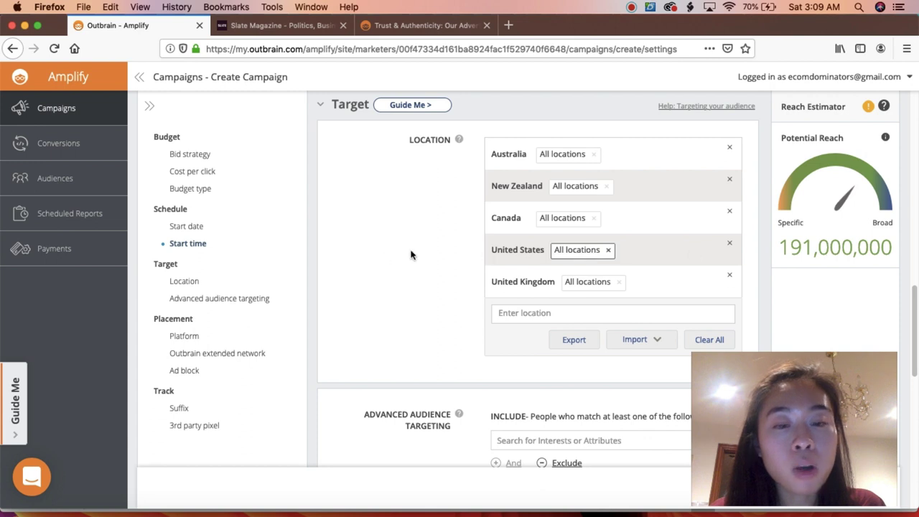
scroll(411, 254, down, 8)
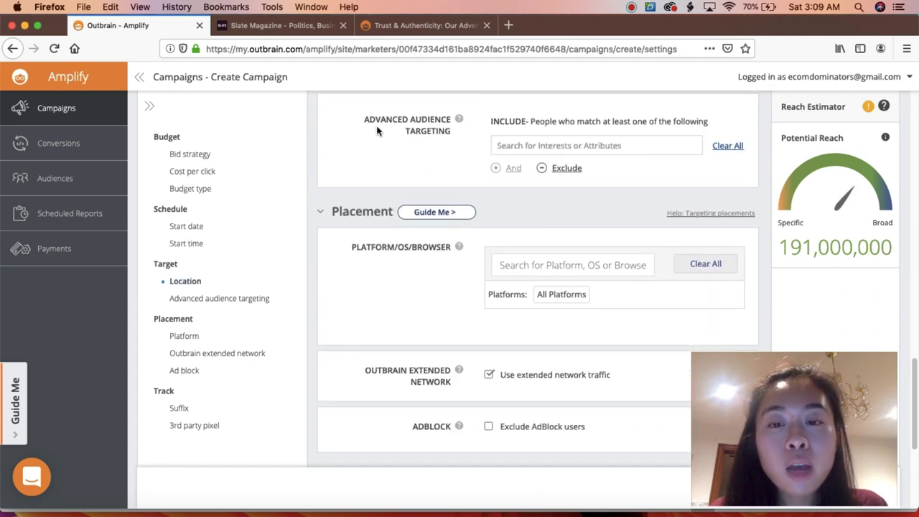
click(591, 148)
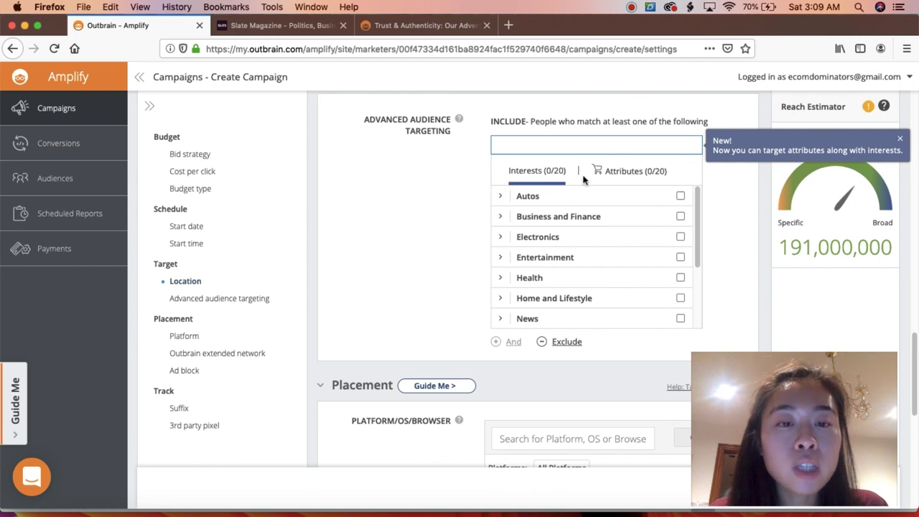
scroll(589, 212, down, 4)
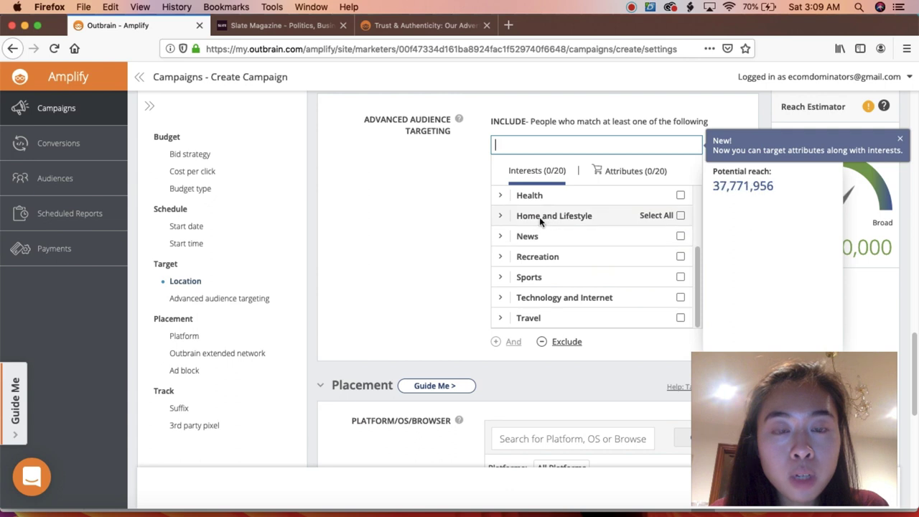
scroll(551, 216, up, 4)
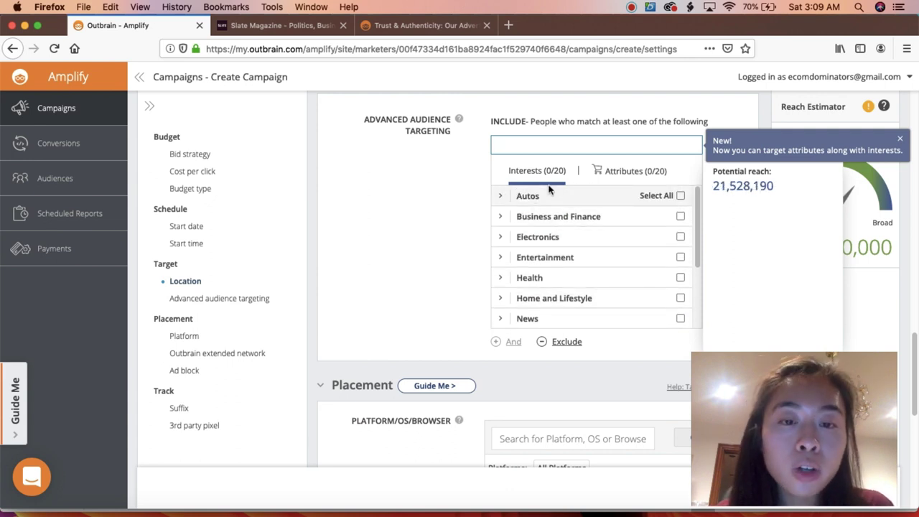
scroll(558, 241, down, 2)
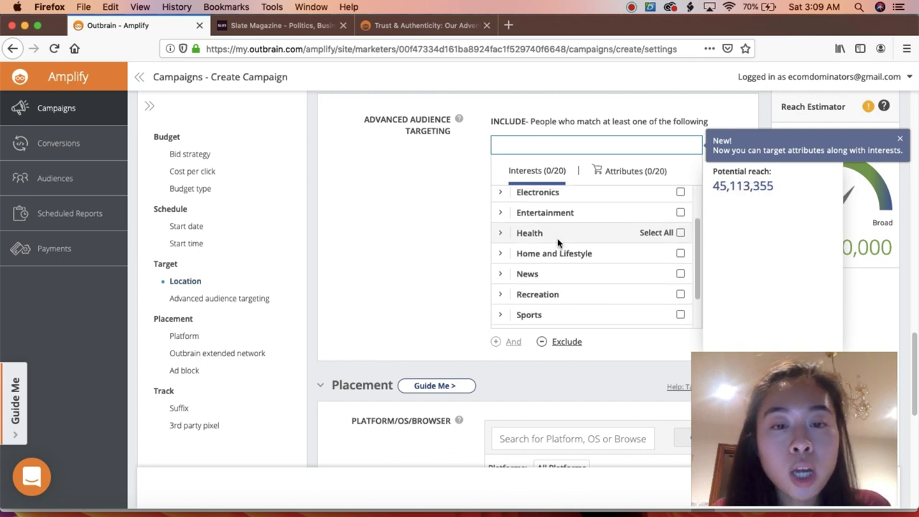
scroll(558, 244, down, 2)
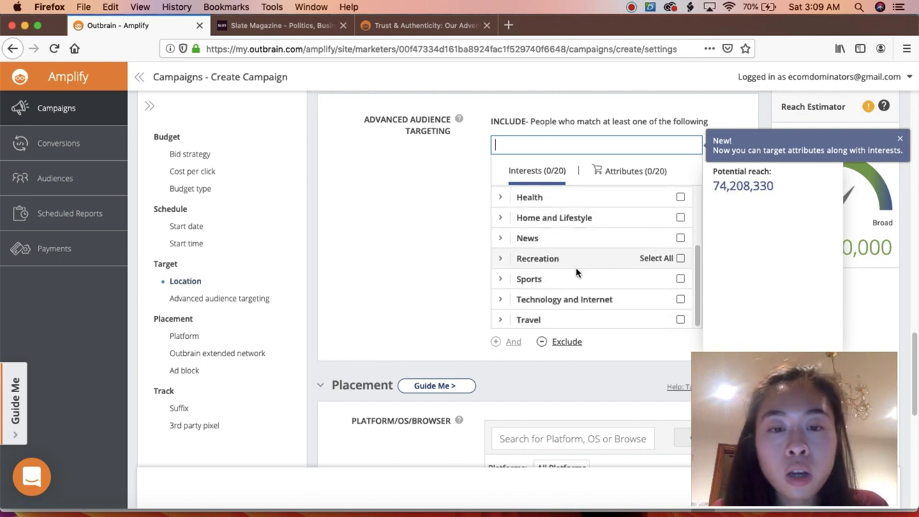
scroll(558, 284, up, 3)
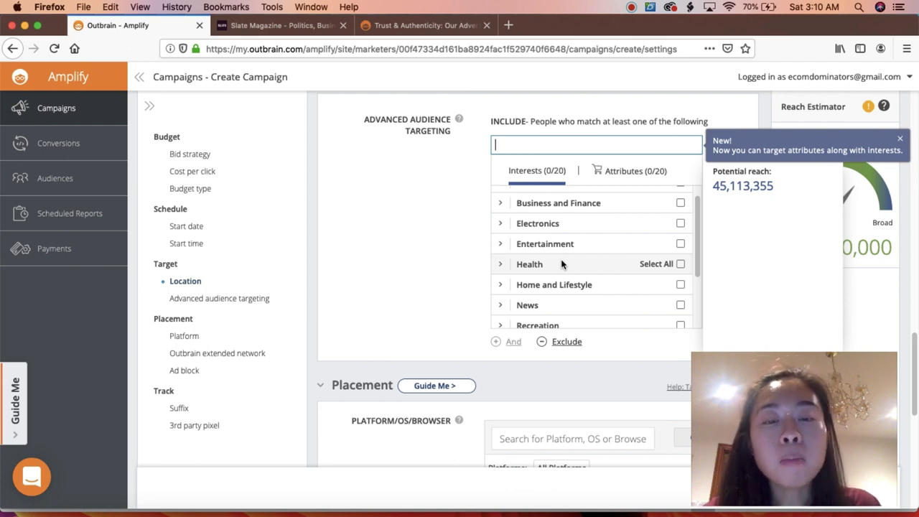
scroll(562, 260, down, 4)
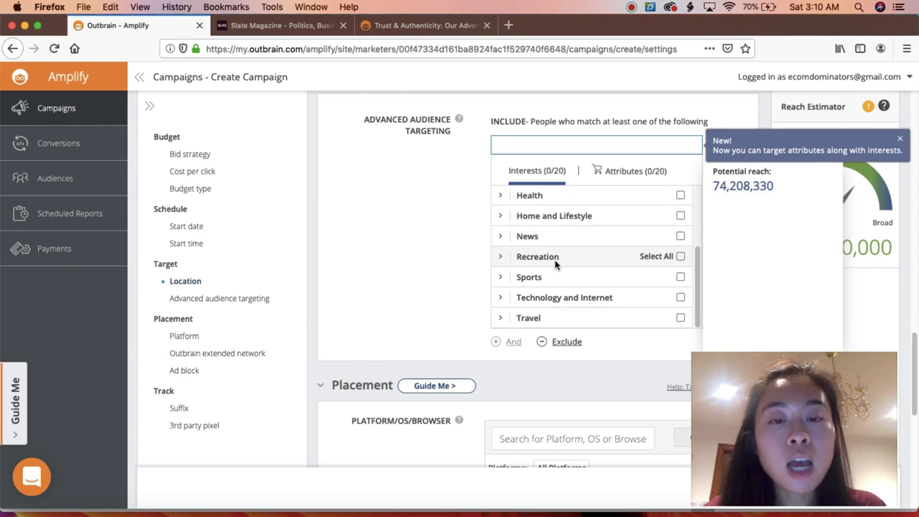
- Look through the sub-interests of the Home and Lifestyle category for one that suits dog owners
click(531, 215)
scroll(545, 233, down, 2)
scroll(544, 234, down, 7)
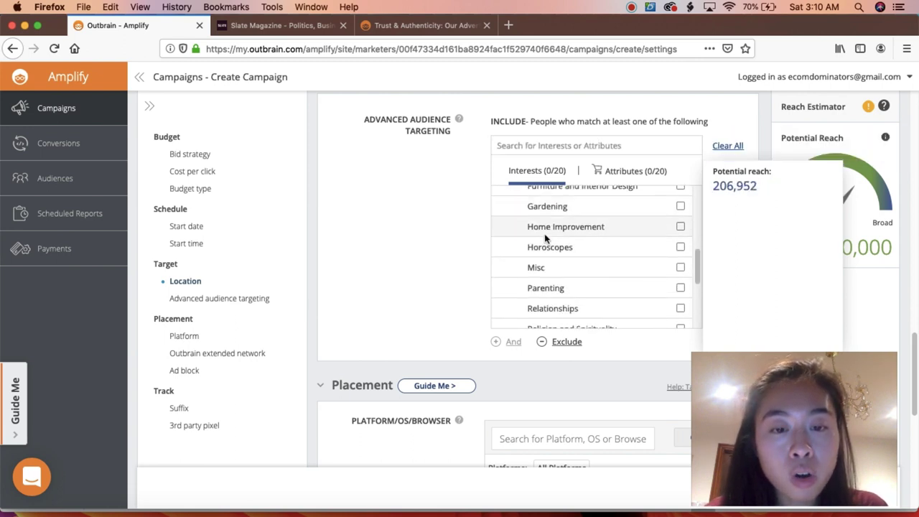
scroll(567, 262, up, 8)
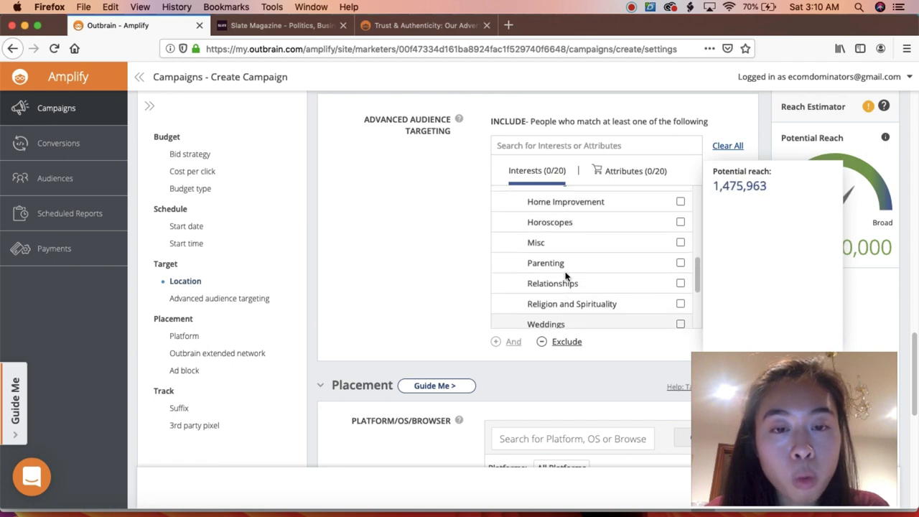
- Switch the audience targeting from interests to attributes and expand the Lifestyle category
click(631, 180)
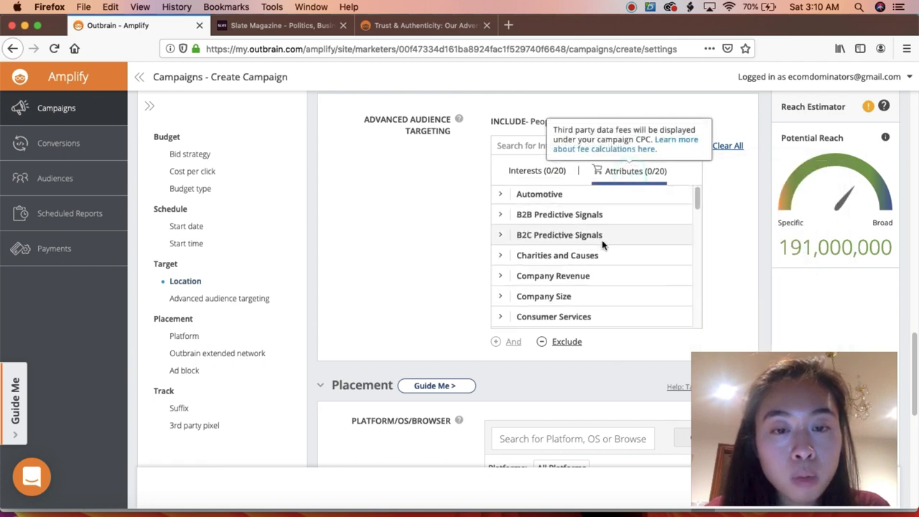
scroll(601, 242, down, 5)
scroll(602, 242, down, 2)
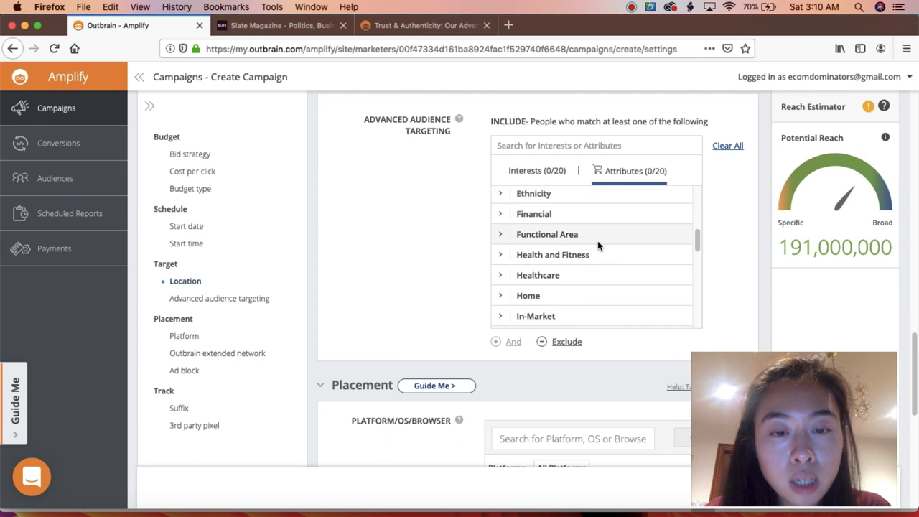
scroll(578, 257, down, 2)
scroll(574, 256, down, 5)
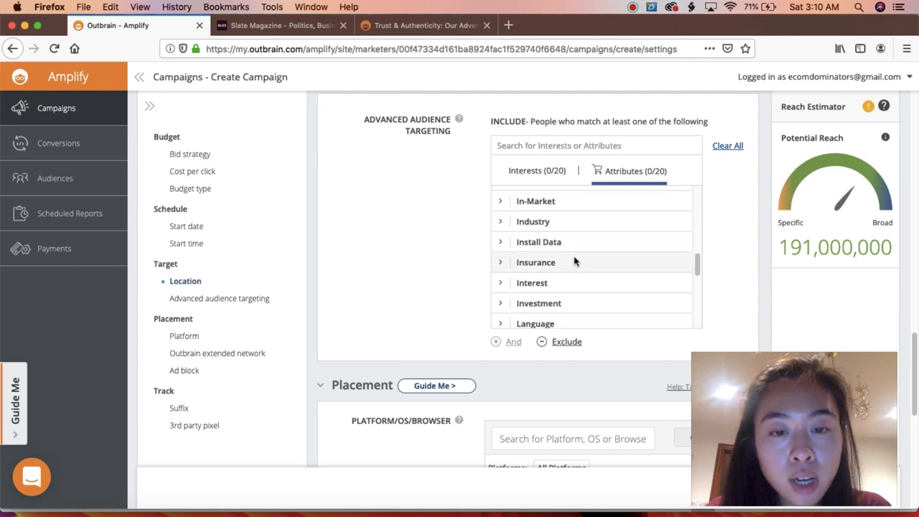
scroll(572, 258, down, 3)
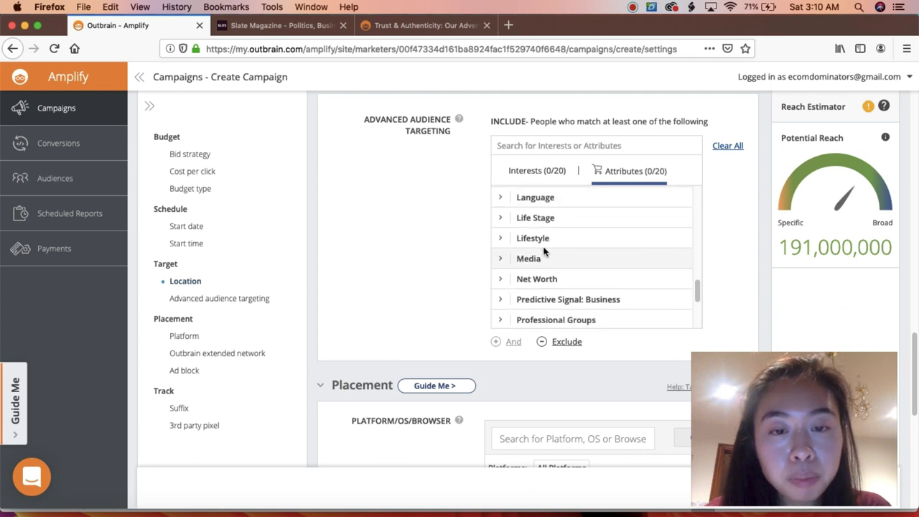
click(539, 241)
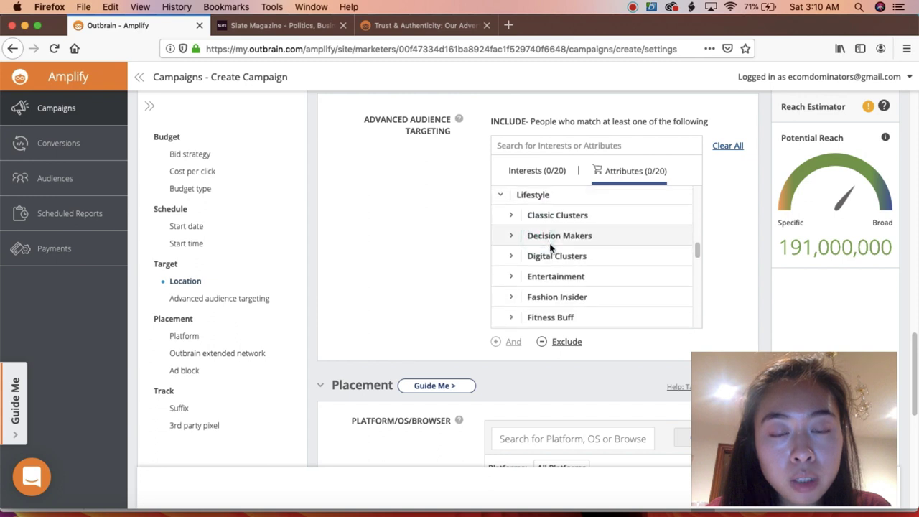
- Include the Pet Lover (US) attribute in the audience targeting and check its description and extra cost per click
scroll(551, 246, down, 3)
scroll(559, 248, down, 2)
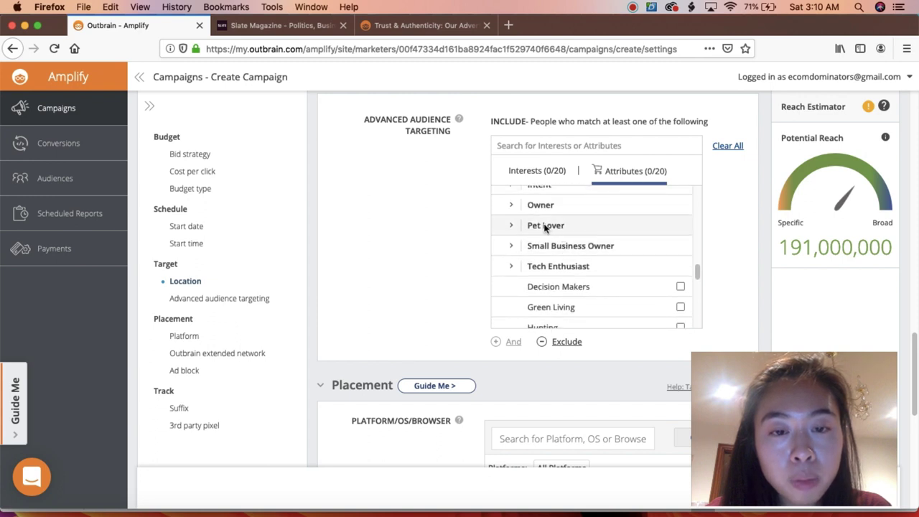
scroll(531, 232, up, 3)
scroll(539, 235, down, 3)
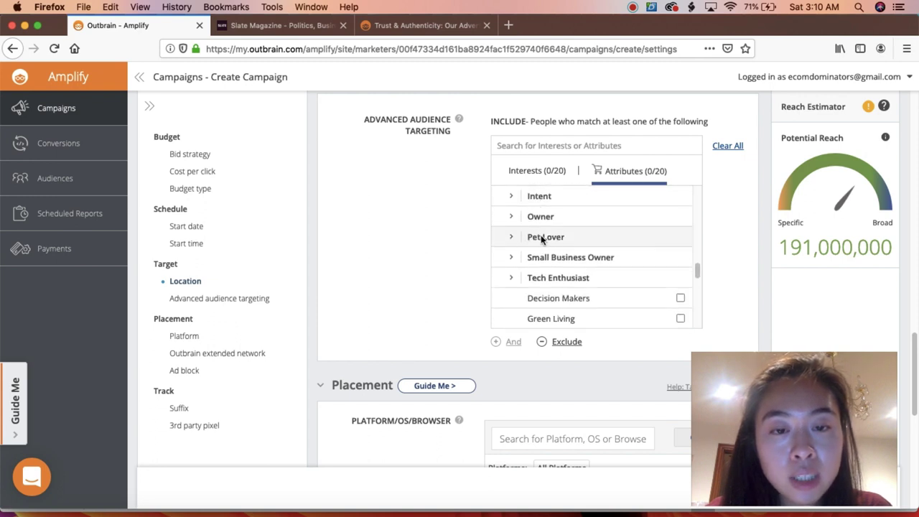
click(542, 237)
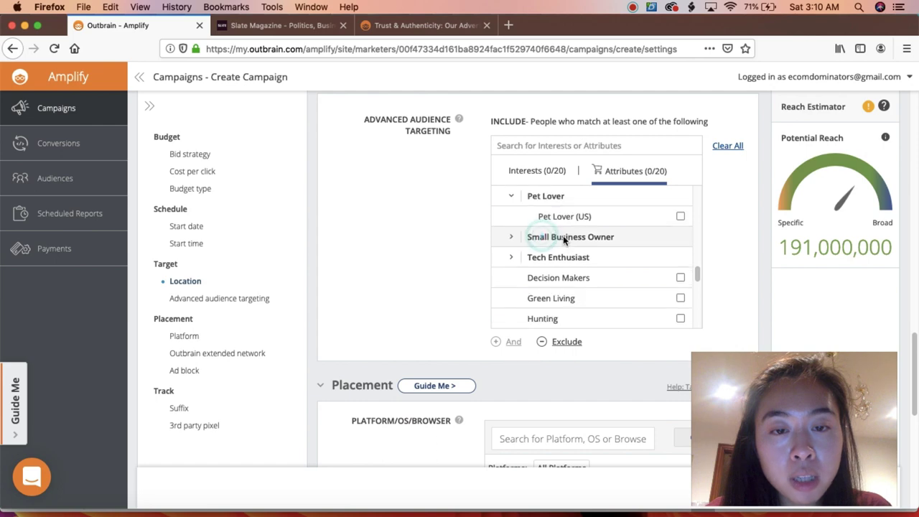
click(680, 219)
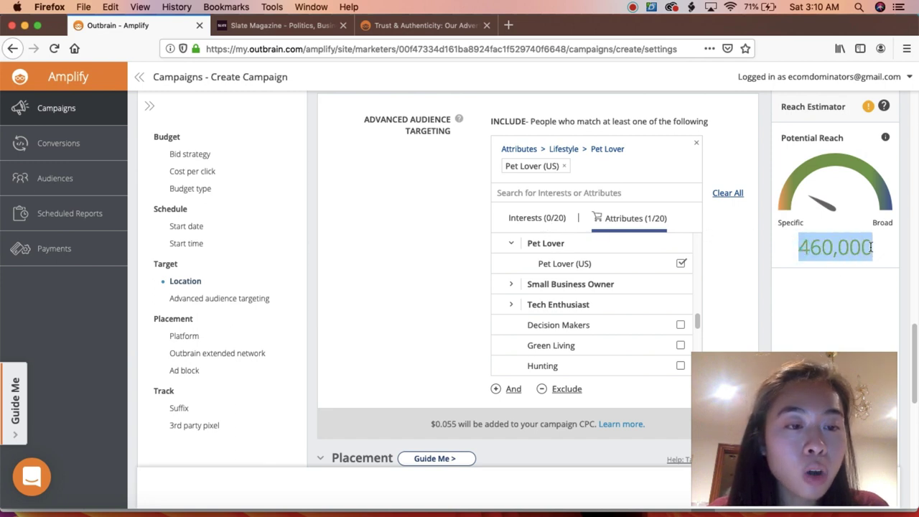
click(843, 295)
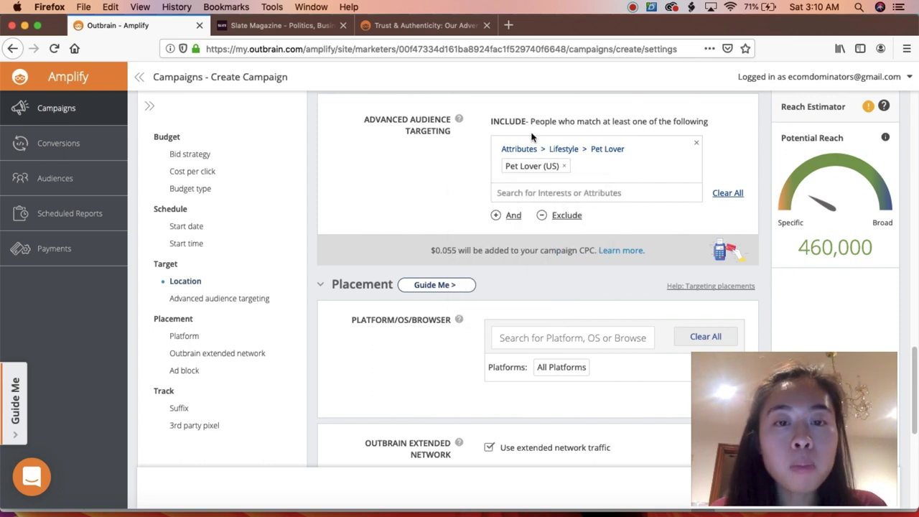
mouse_move(517, 166)
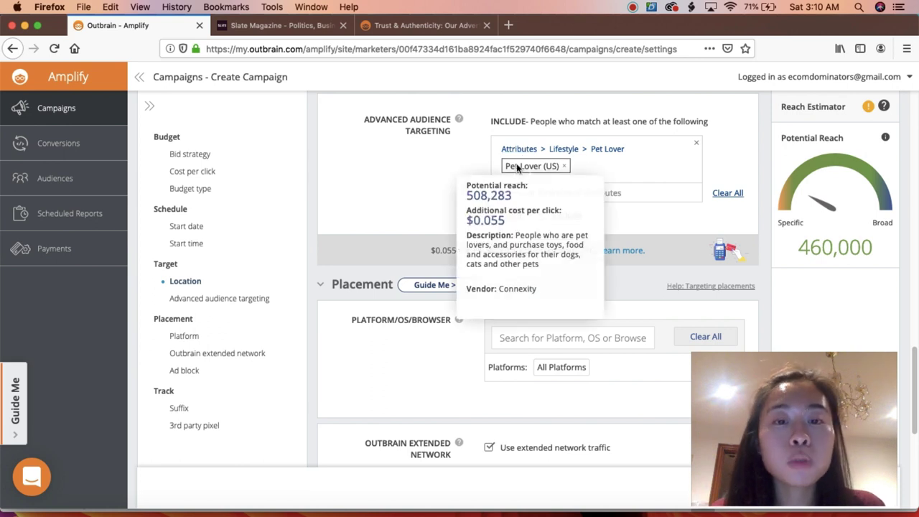
- Keep the default placement and tracking settings and continue to the campaign's content stage
scroll(386, 167, down, 5)
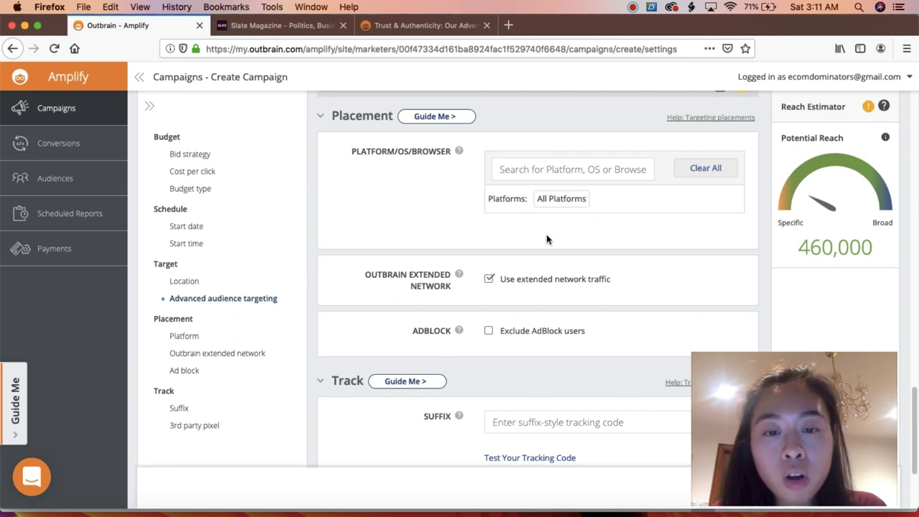
scroll(546, 235, down, 4)
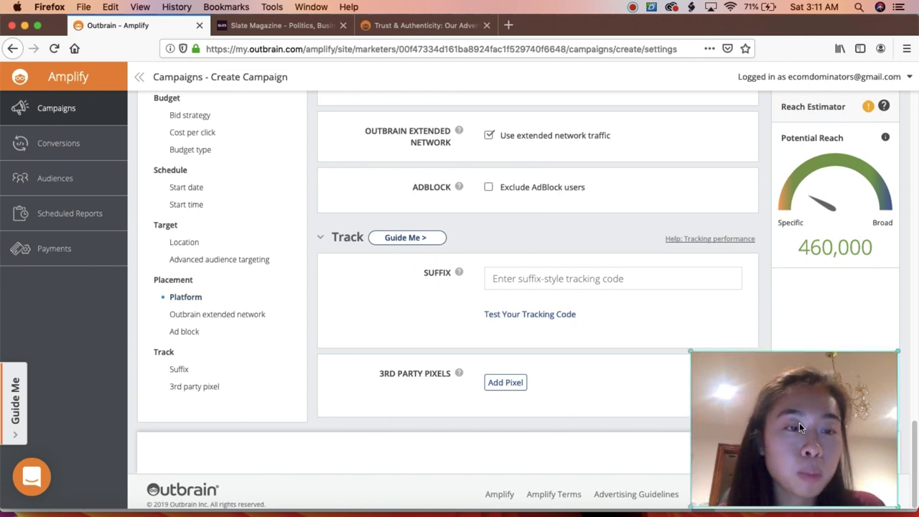
drag(797, 433, 802, 361)
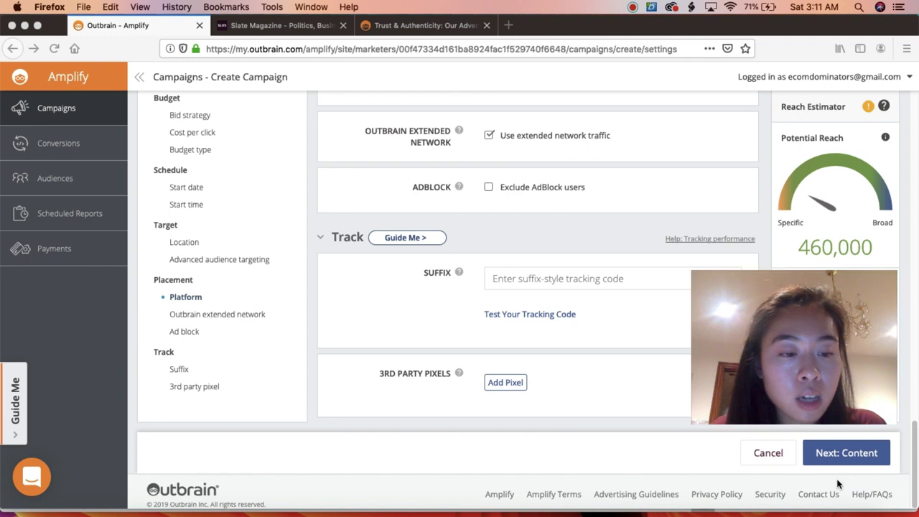
click(845, 453)
click(846, 454)
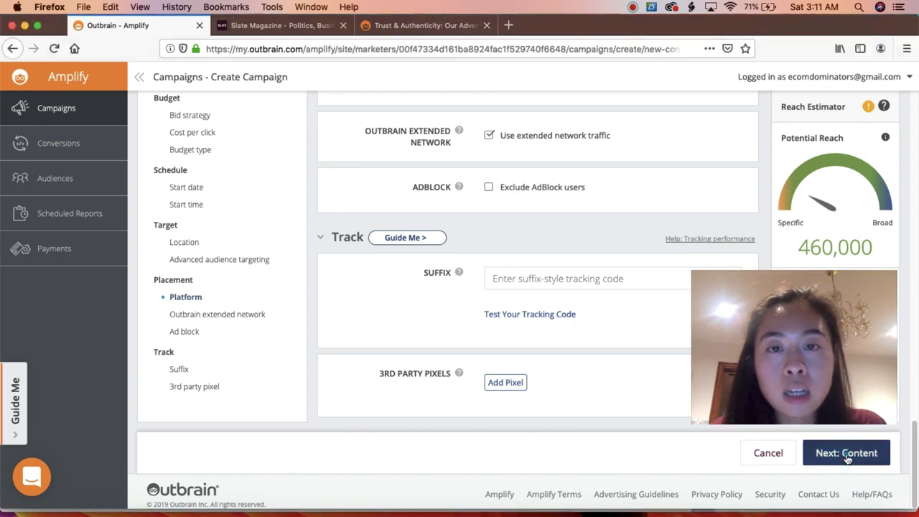
drag(693, 394, 740, 439)
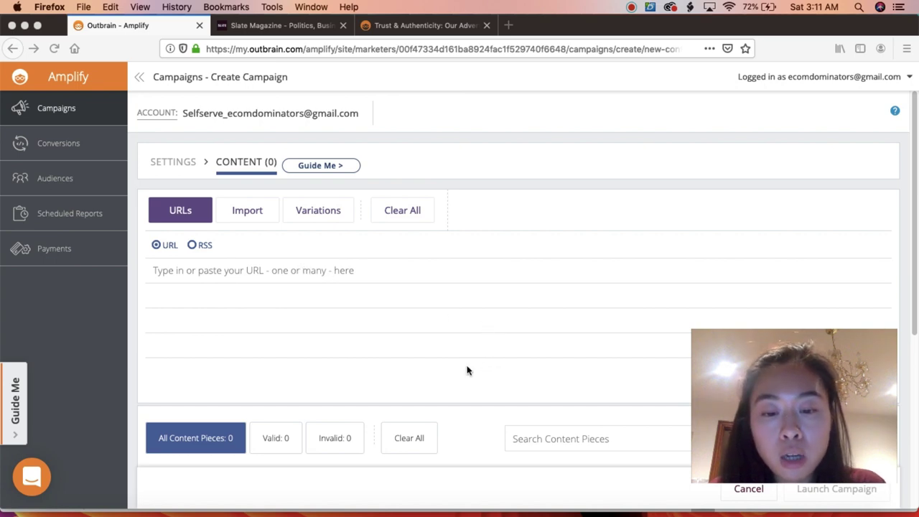
- Switch to Chrome and review the Dog Potty Training Ebook squeeze page from its headline to the preview section
key(super+Tab)
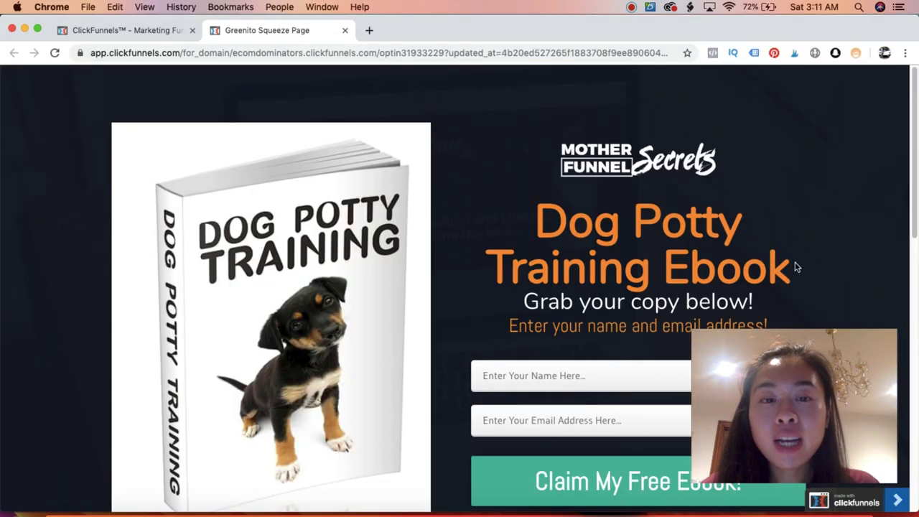
scroll(546, 254, down, 5)
scroll(538, 254, up, 5)
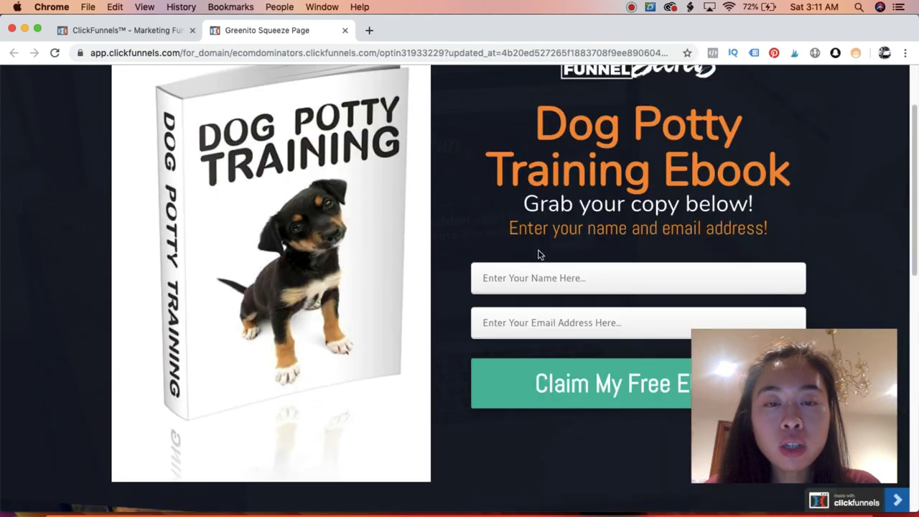
scroll(3, 298, down, 5)
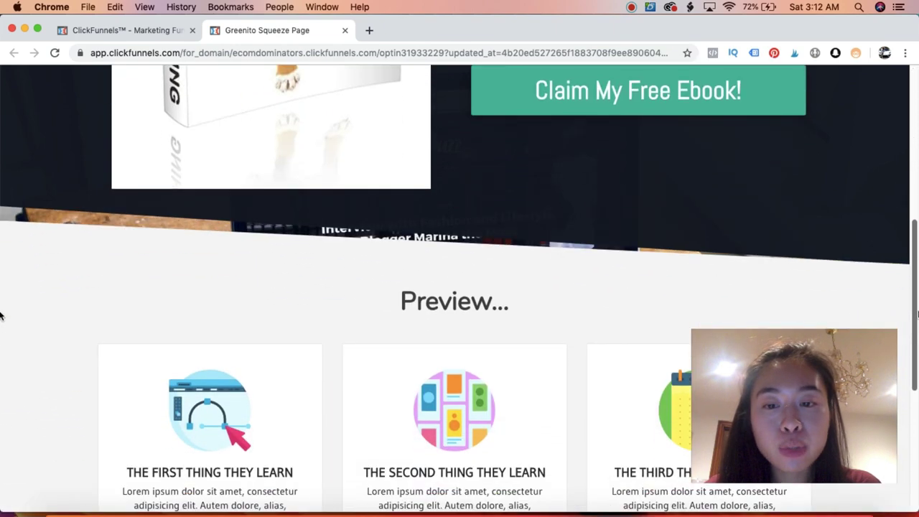
scroll(1, 172, up, 5)
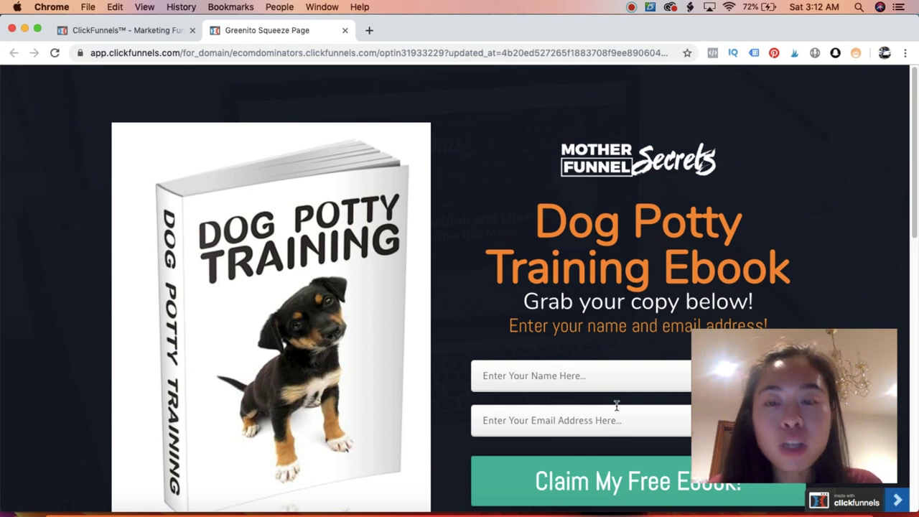
- Copy the squeeze page's full address and enter it as the content URL of the Amplify campaign in Firefox
click(237, 52)
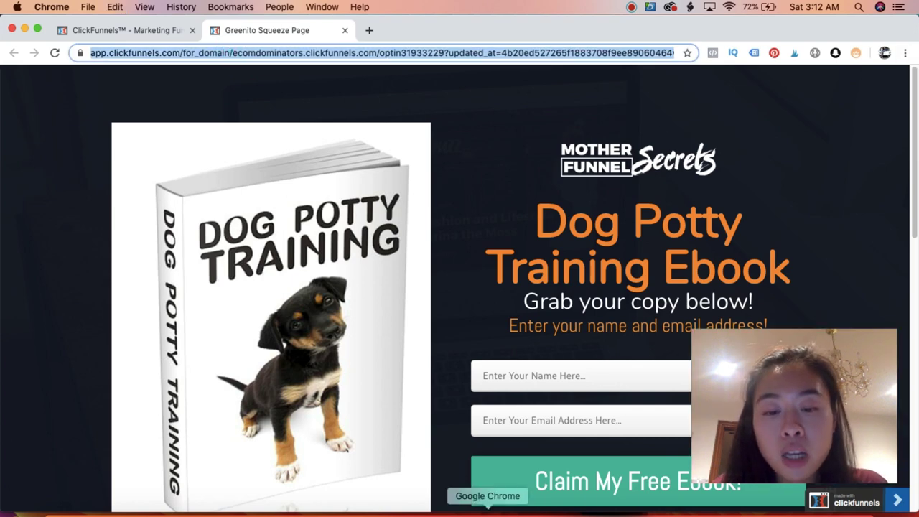
click(433, 511)
click(238, 266)
key(super+v)
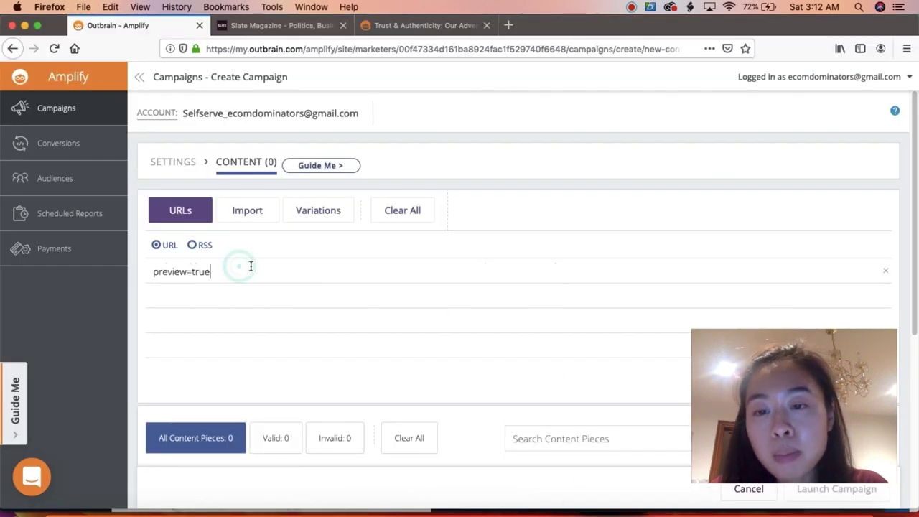
click(112, 267)
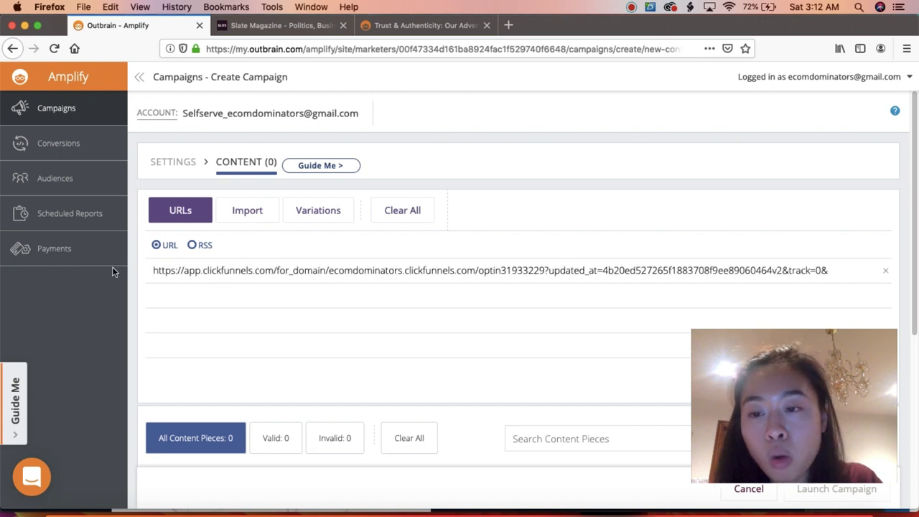
triple_click(774, 272)
click(338, 285)
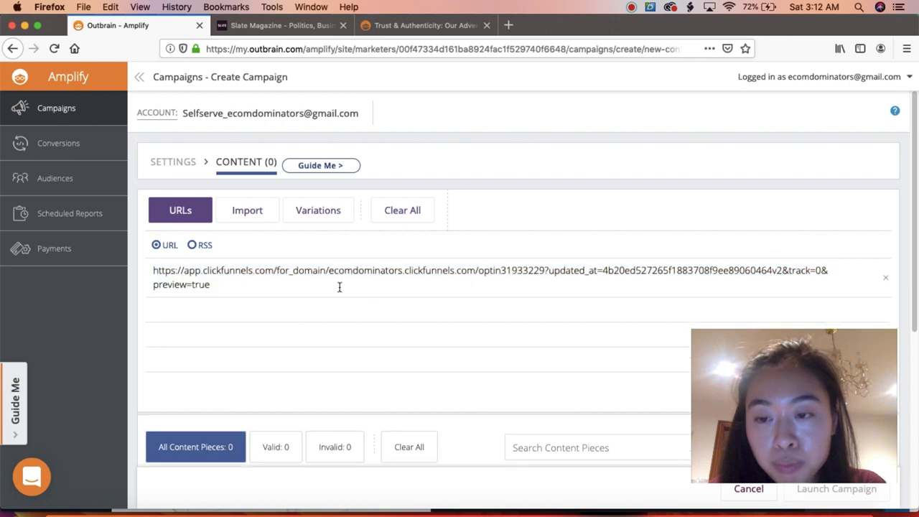
- Add the entered squeeze page URL to the campaign as a content piece
click(285, 285)
click(570, 226)
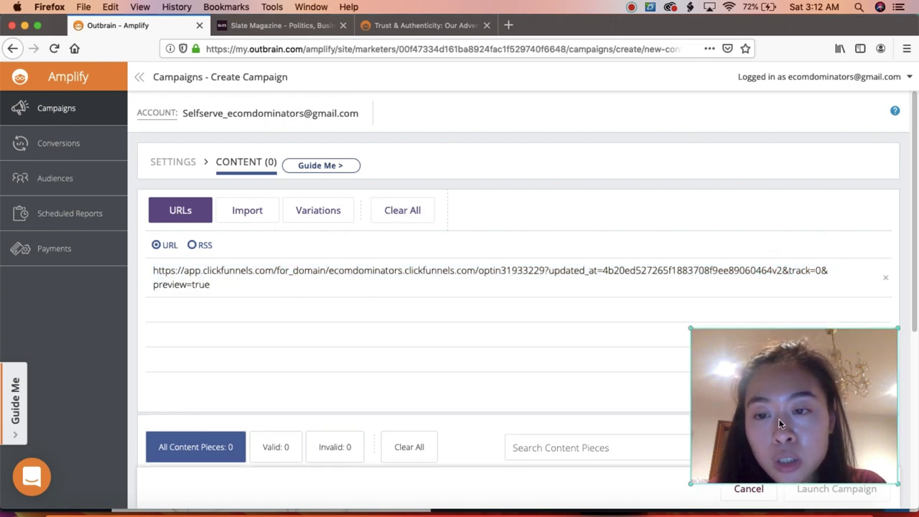
drag(806, 441, 807, 393)
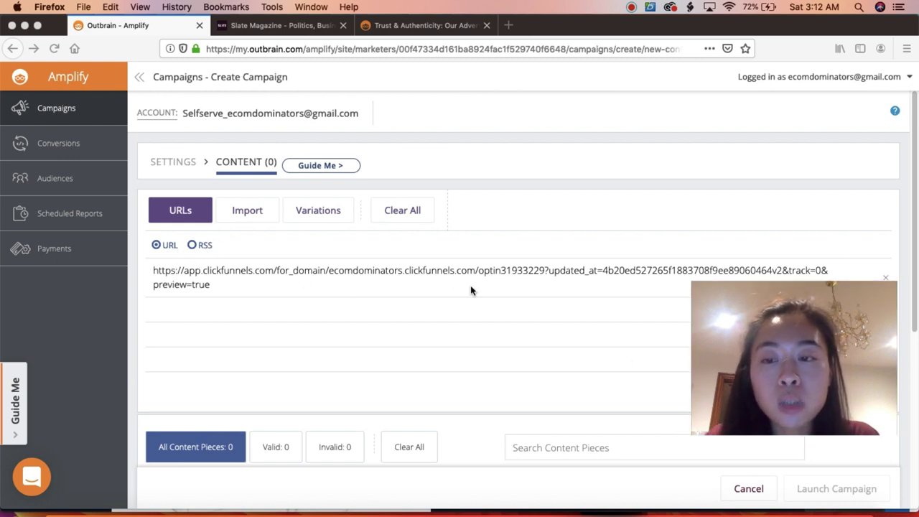
drag(794, 400, 792, 431)
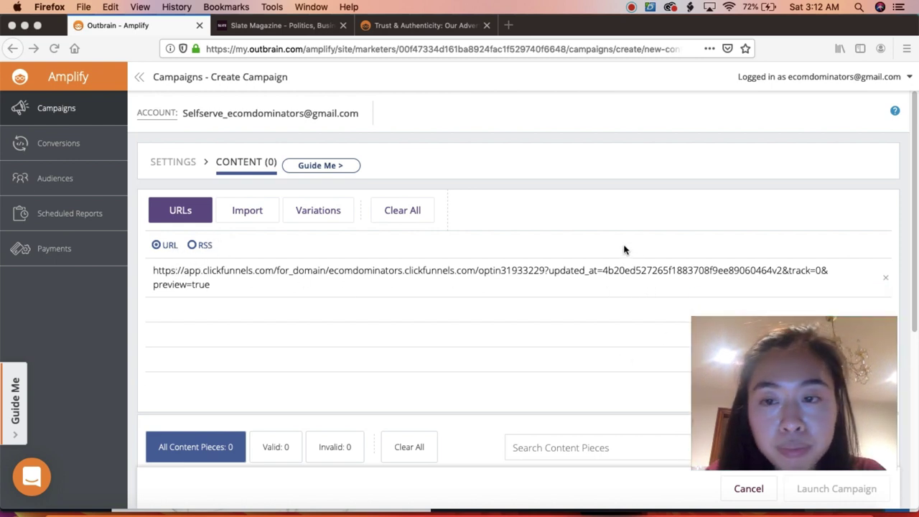
drag(786, 387, 623, 402)
click(873, 395)
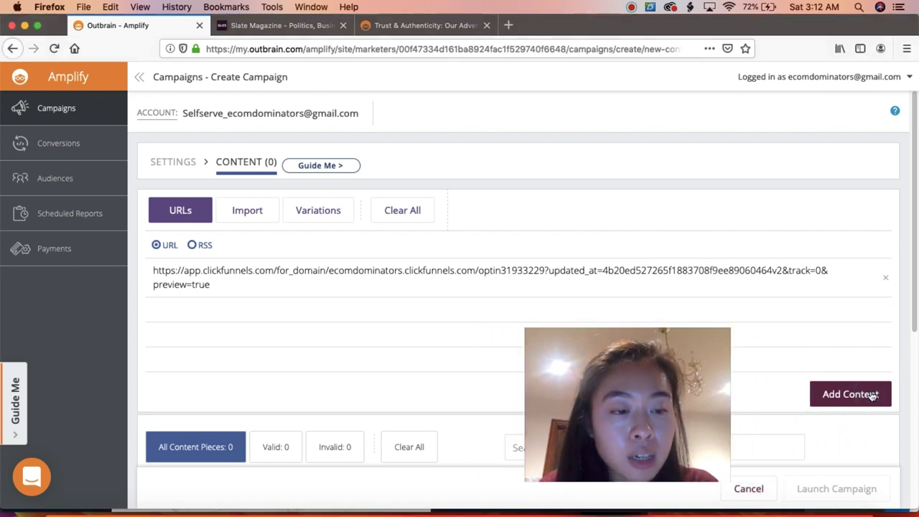
click(872, 394)
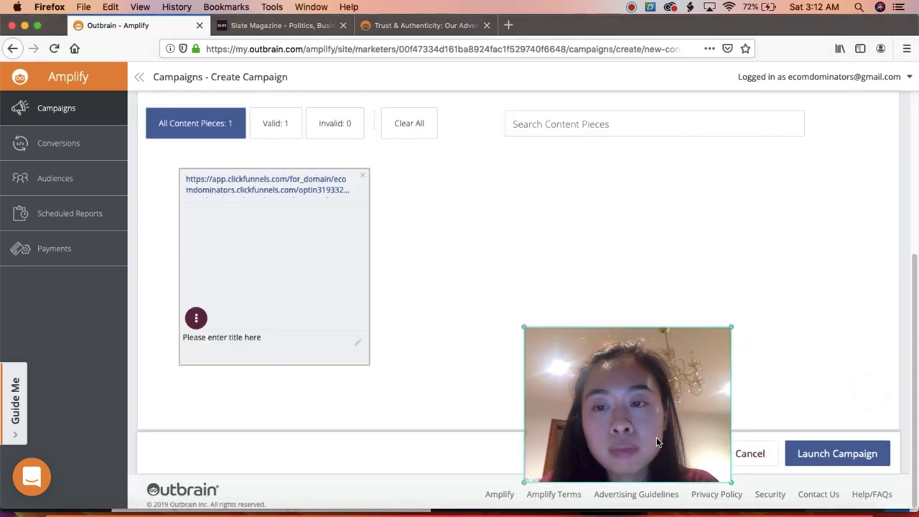
drag(678, 434, 845, 434)
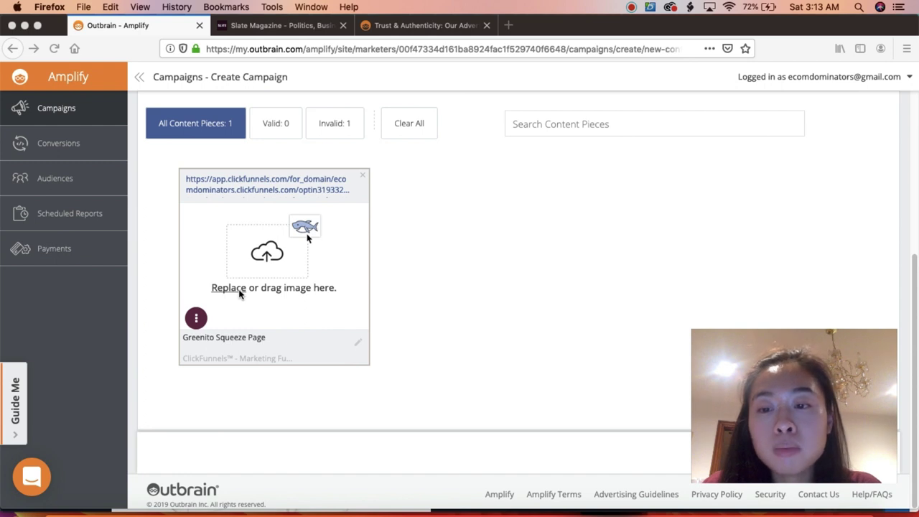
- Replace the content piece's image with the picture of the French bulldog wrapped in toilet paper and apply it
drag(307, 237, 308, 240)
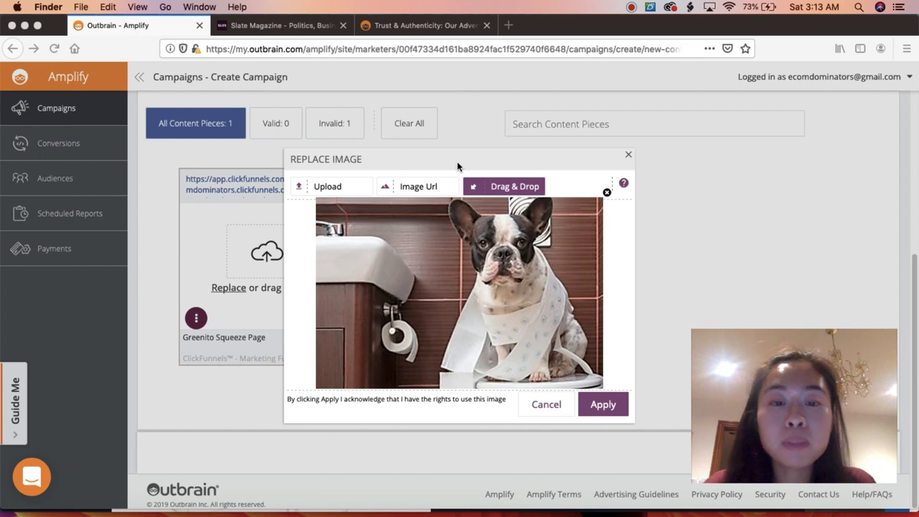
click(623, 406)
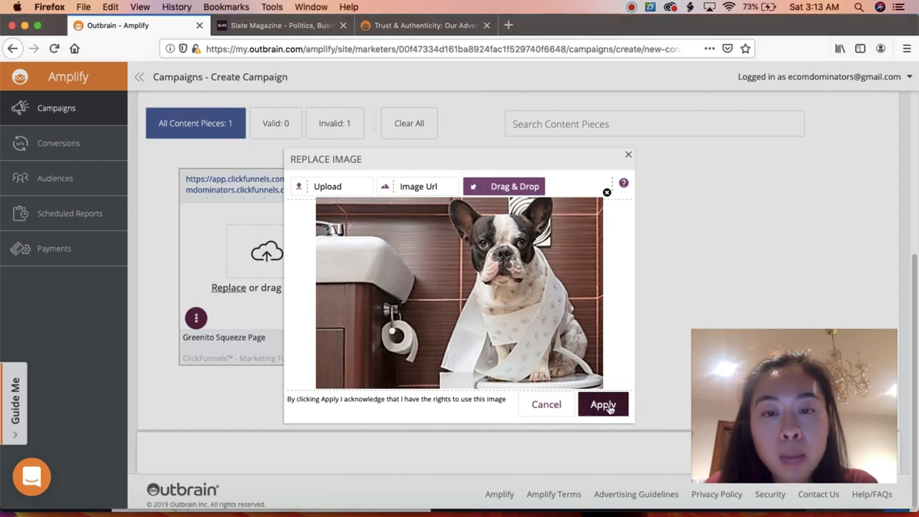
click(606, 406)
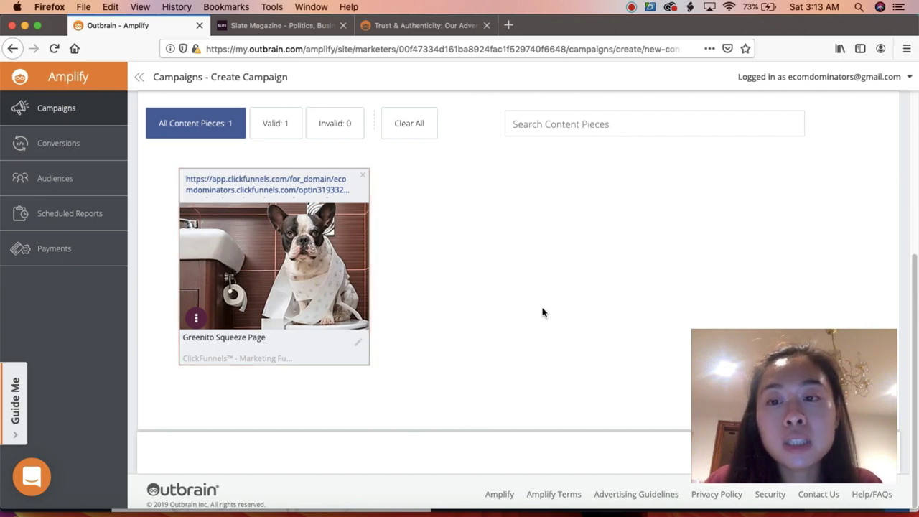
- Change the content piece's title to "Hey Dog Owner? Do you want an easy way to potty train your dog?"
triple_click(262, 340)
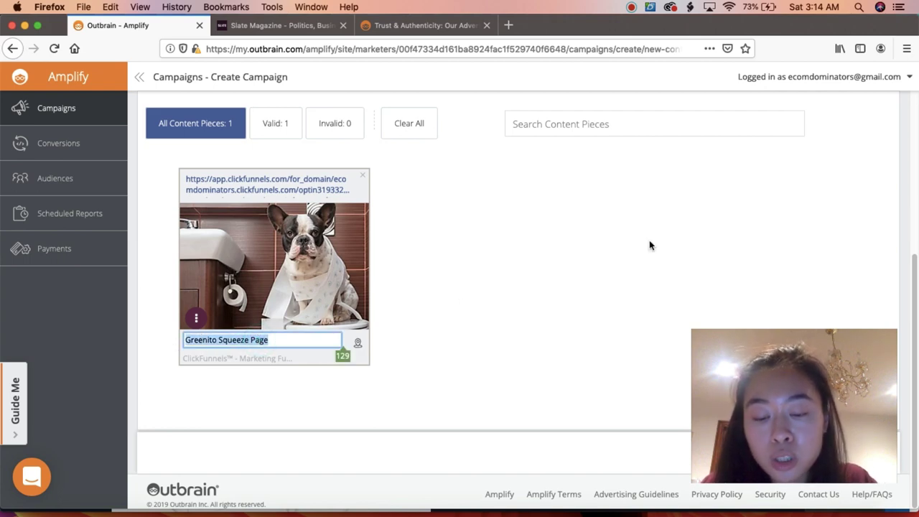
text(Hey Dog Owner? Do you wan t)
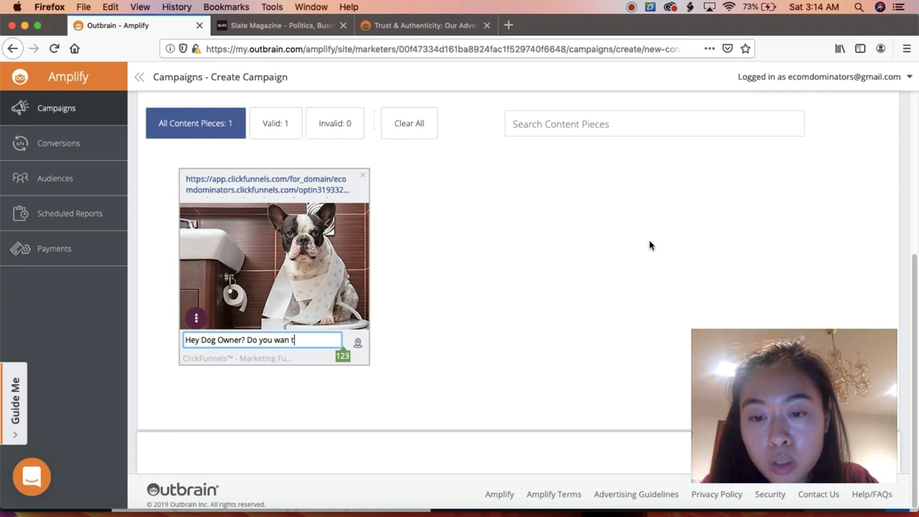
text(an)
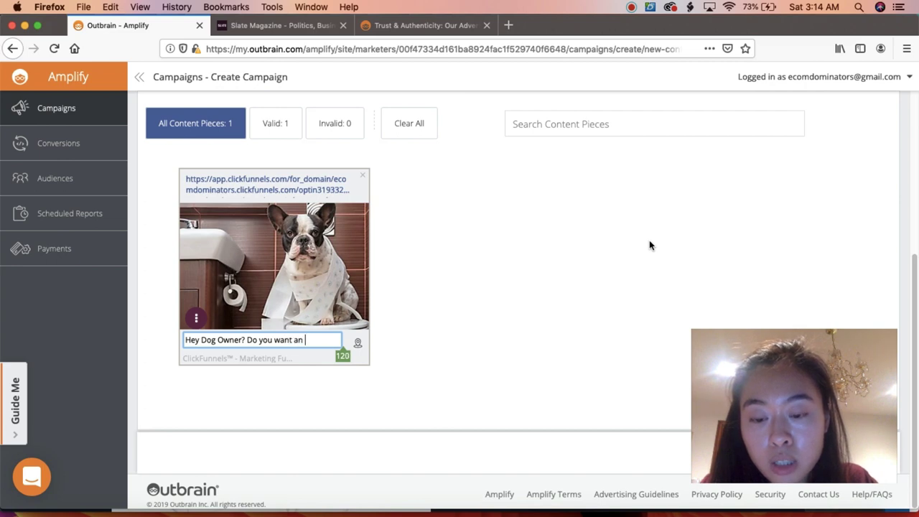
text( easy way to p)
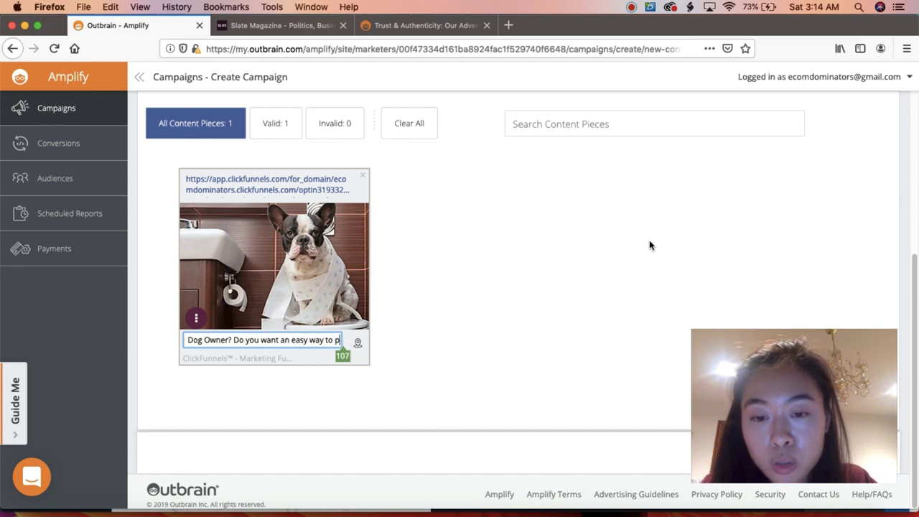
text(otty trai)
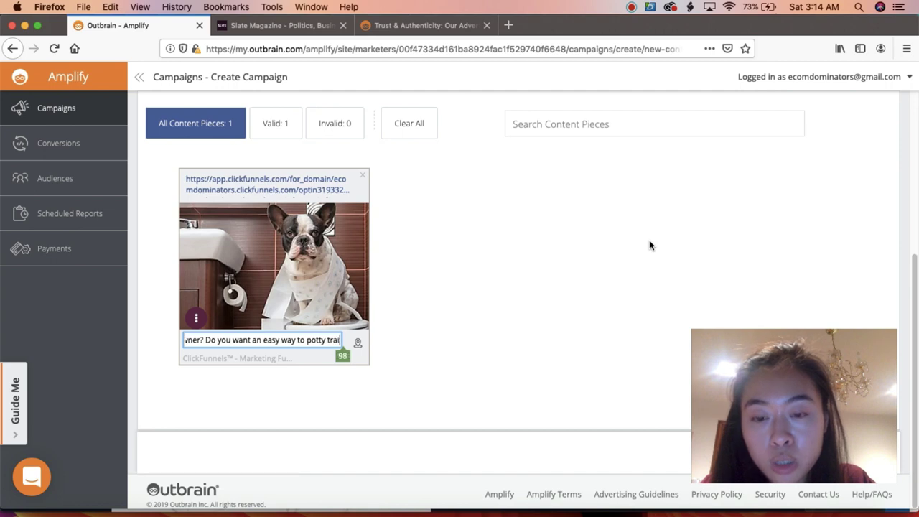
text(n your dog?)
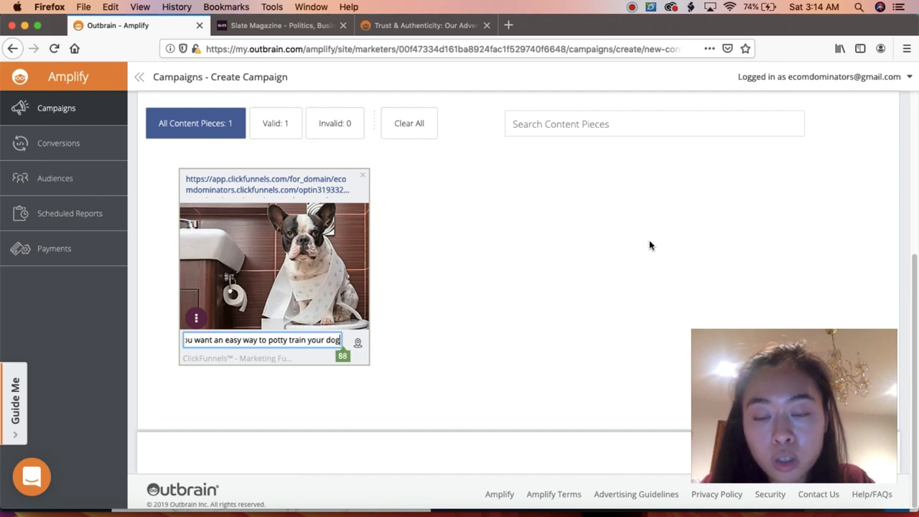
click(848, 294)
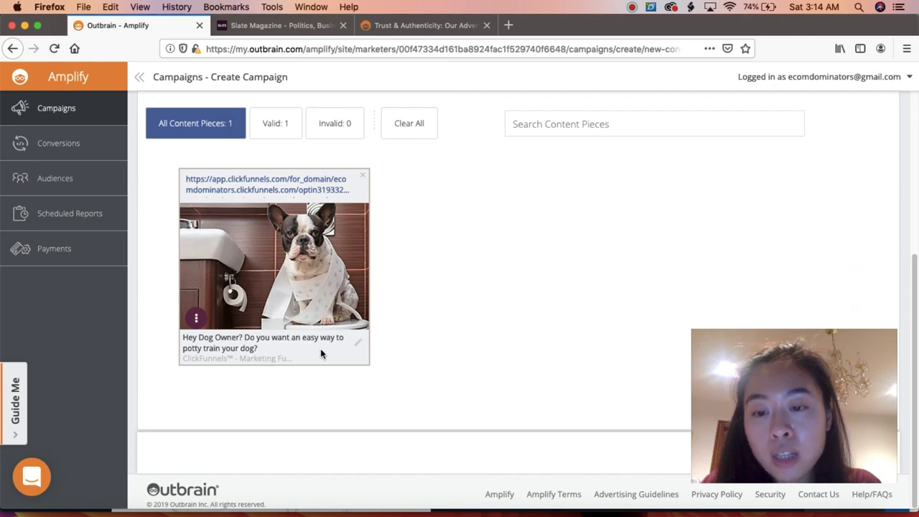
mouse_move(297, 253)
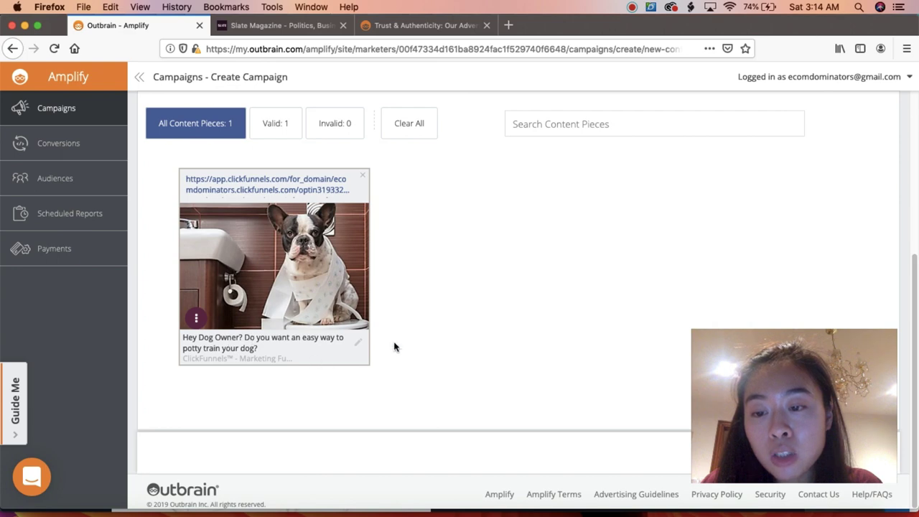
drag(721, 392, 723, 323)
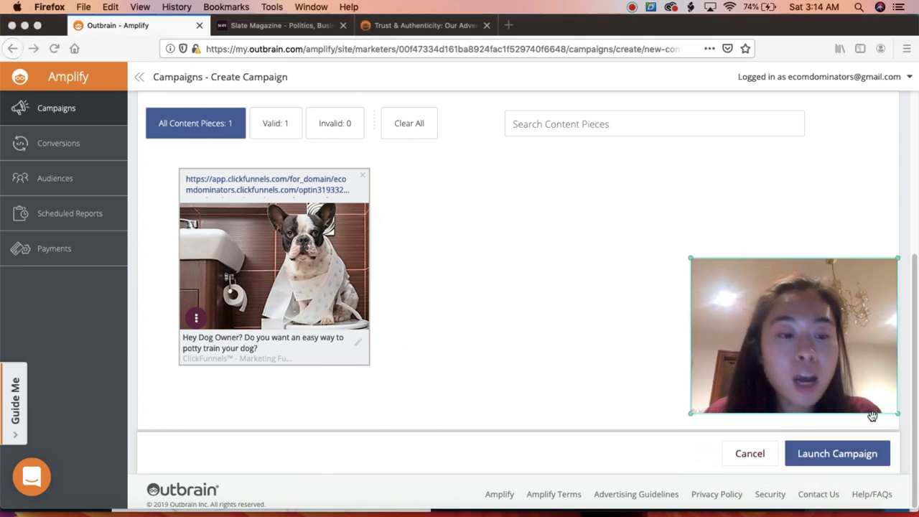
click(604, 358)
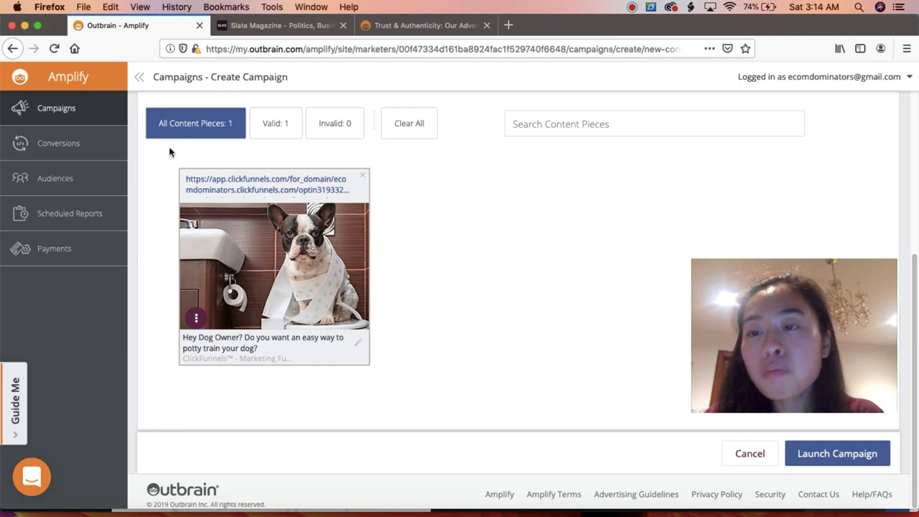
click(830, 351)
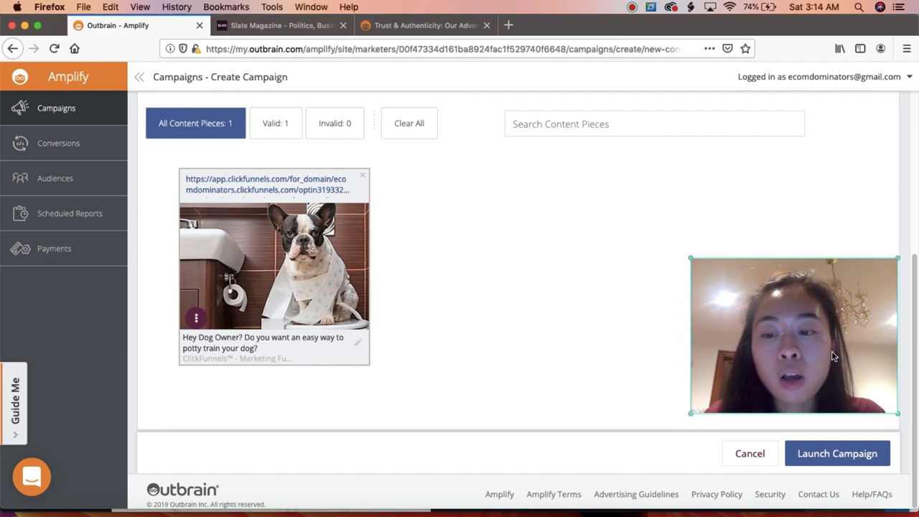
drag(831, 354, 856, 433)
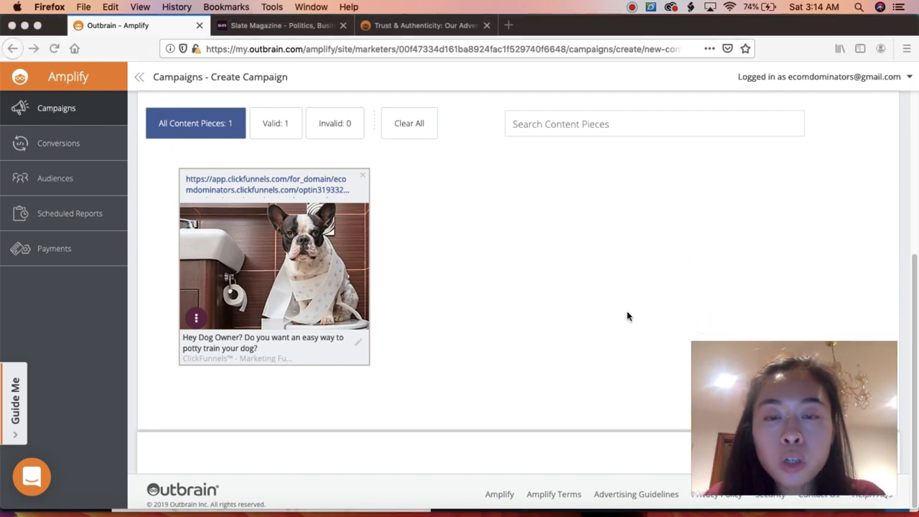